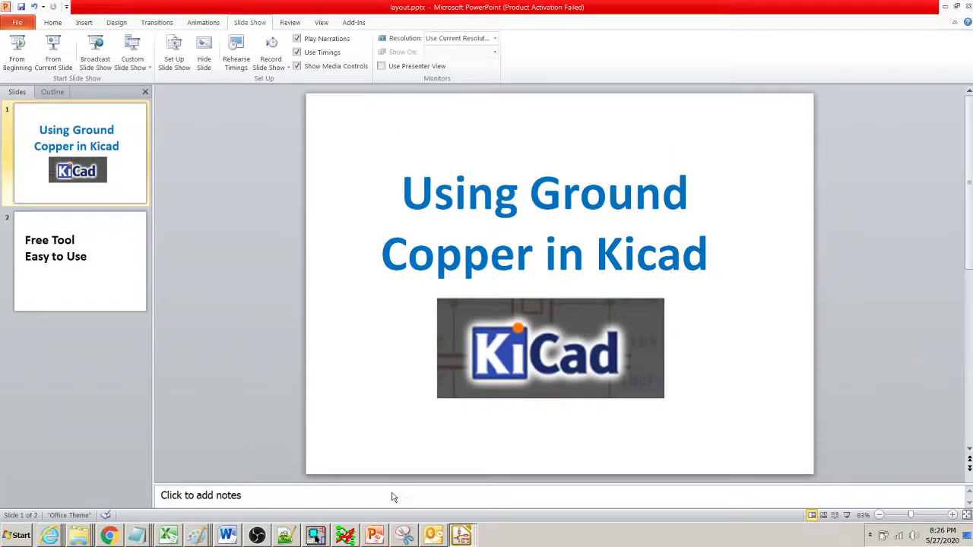
- Switch to the KiCad project, open the LM2576.sch schematic to view its converter circuits, and bring up the LM2576.kicad_pcb layout
key("alt+Tab")
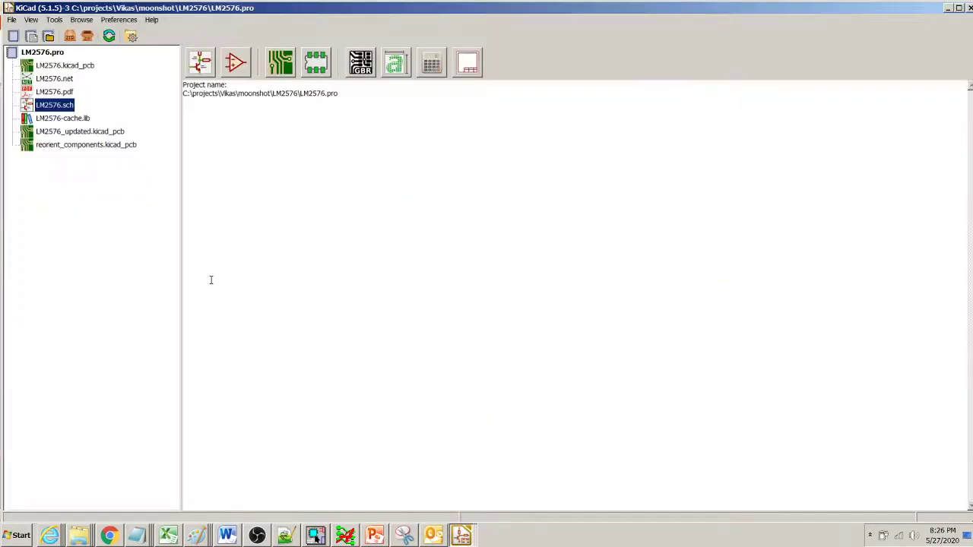
double_click(66, 107)
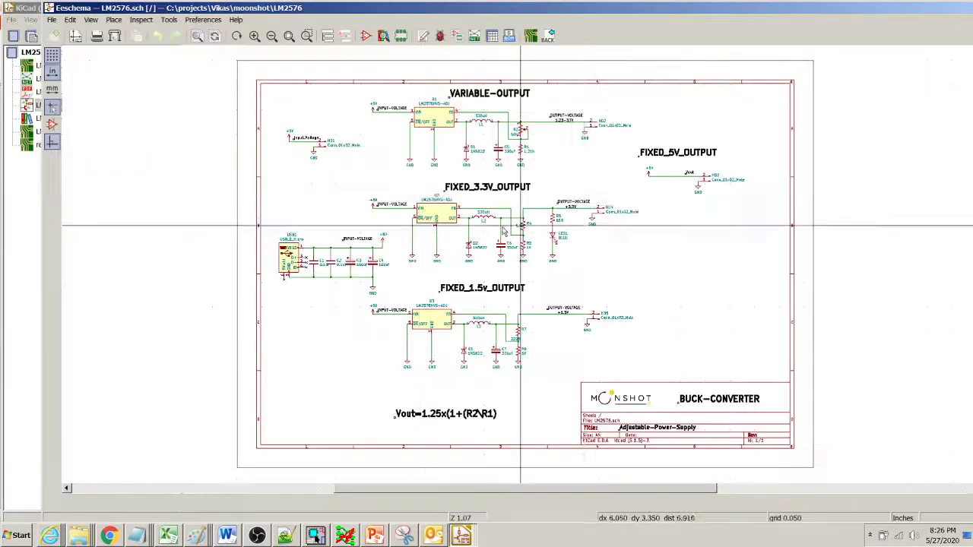
scroll(505, 69, "up", 3)
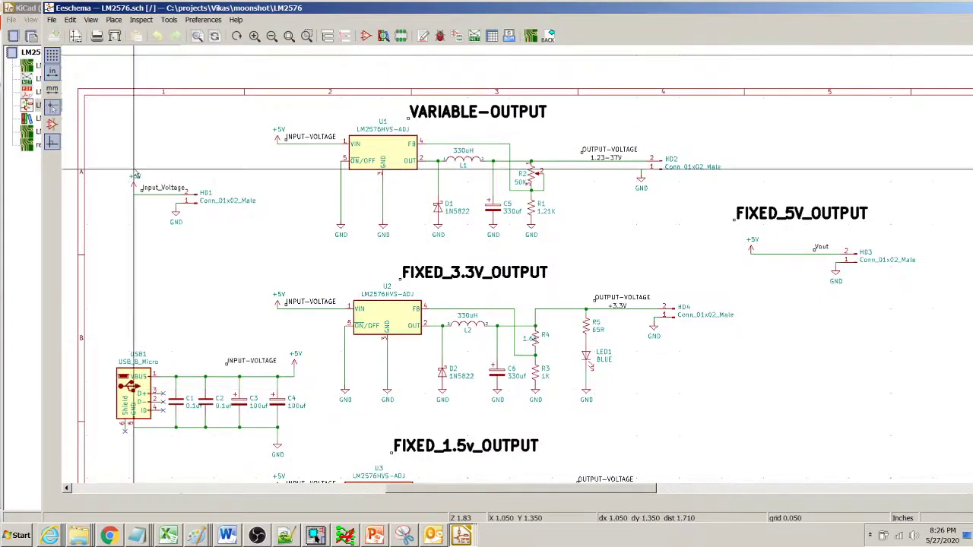
left_click(404, 475)
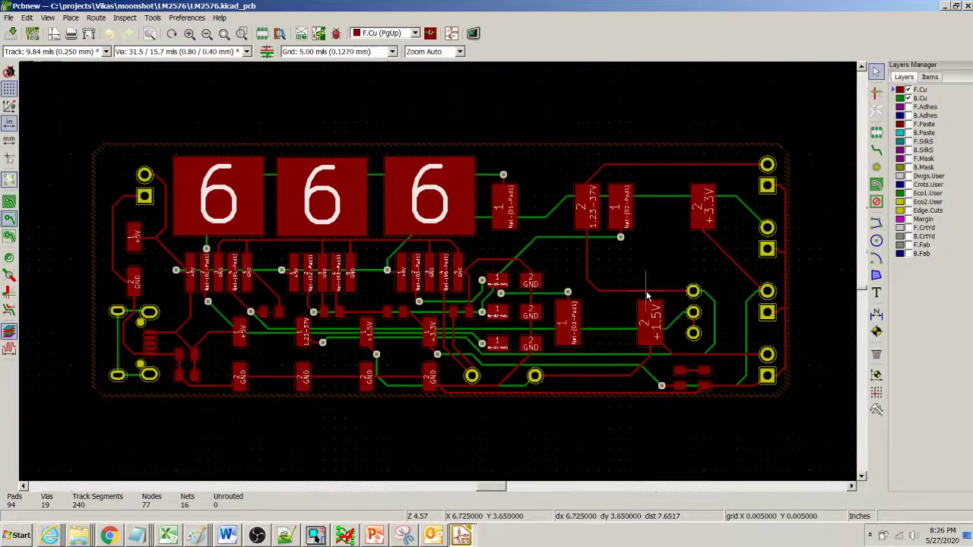
- Select all tracks in the GND net and follow the ground routing across the whole board
left_click(219, 263)
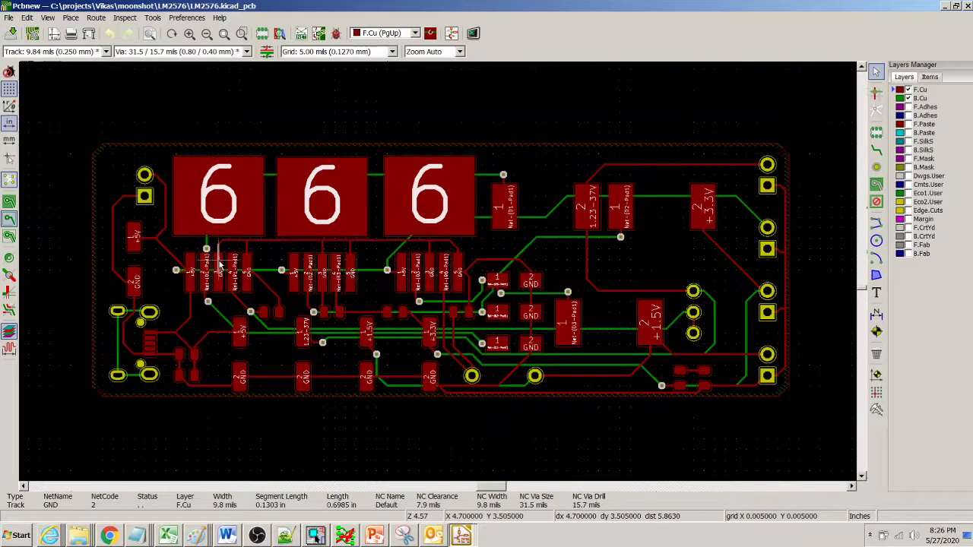
left_click(206, 33)
left_click(190, 32)
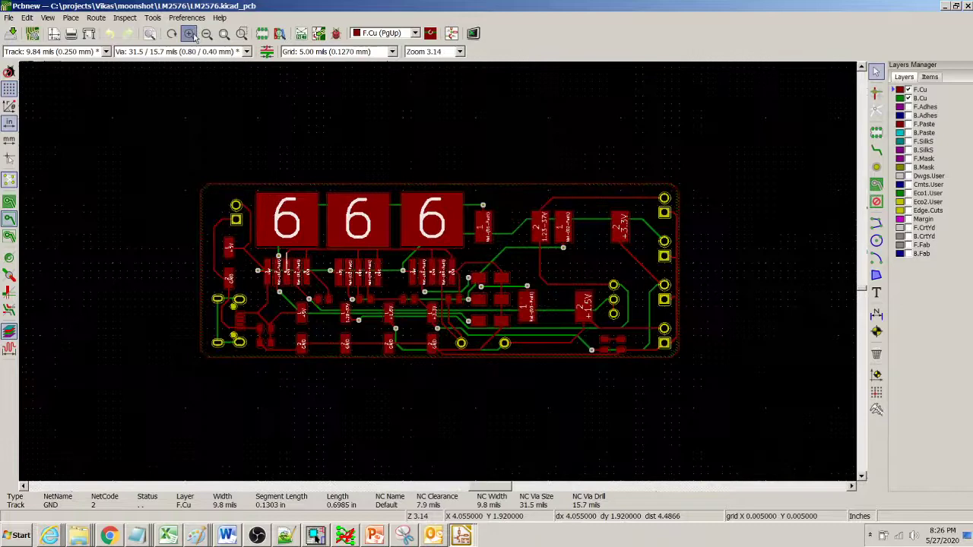
left_click(189, 32)
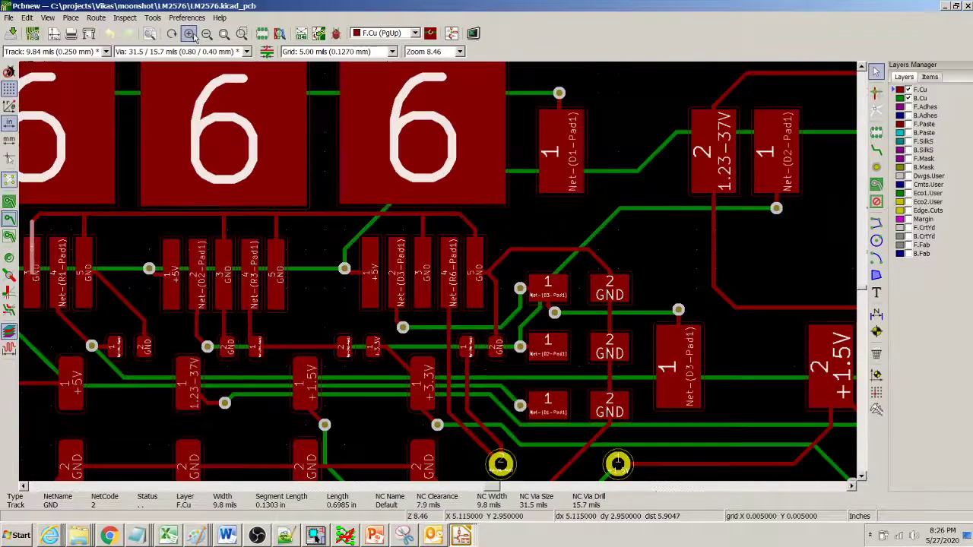
left_click(424, 238)
right_click(423, 238)
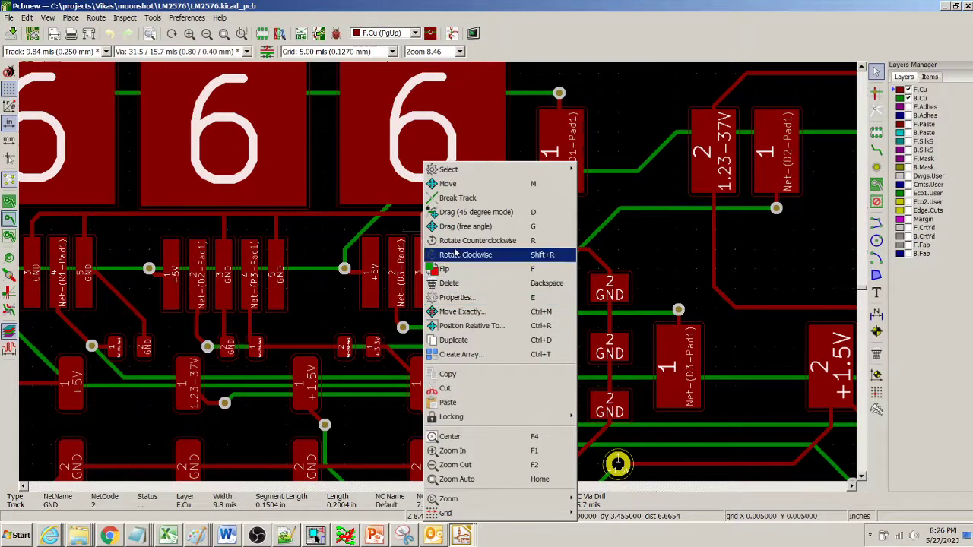
mouse_move(443, 174)
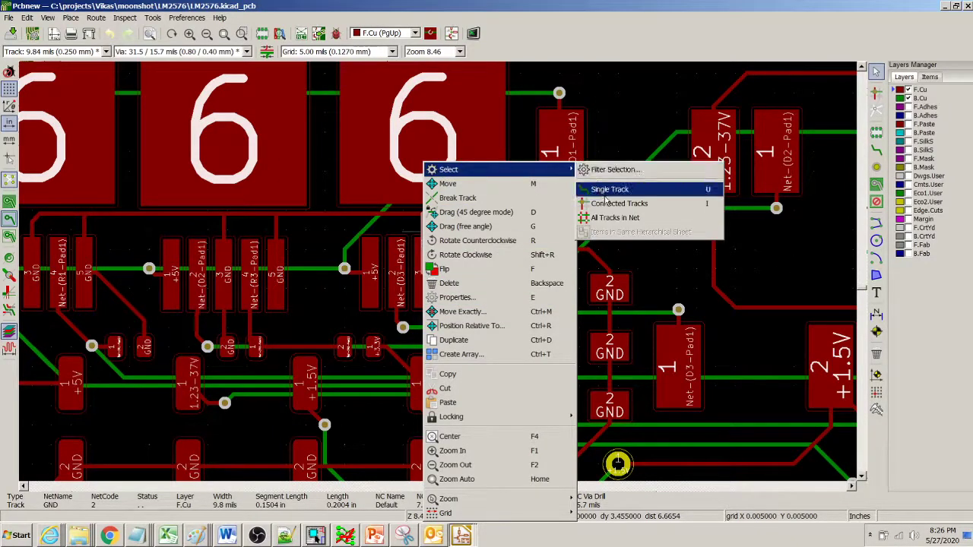
left_click(614, 217)
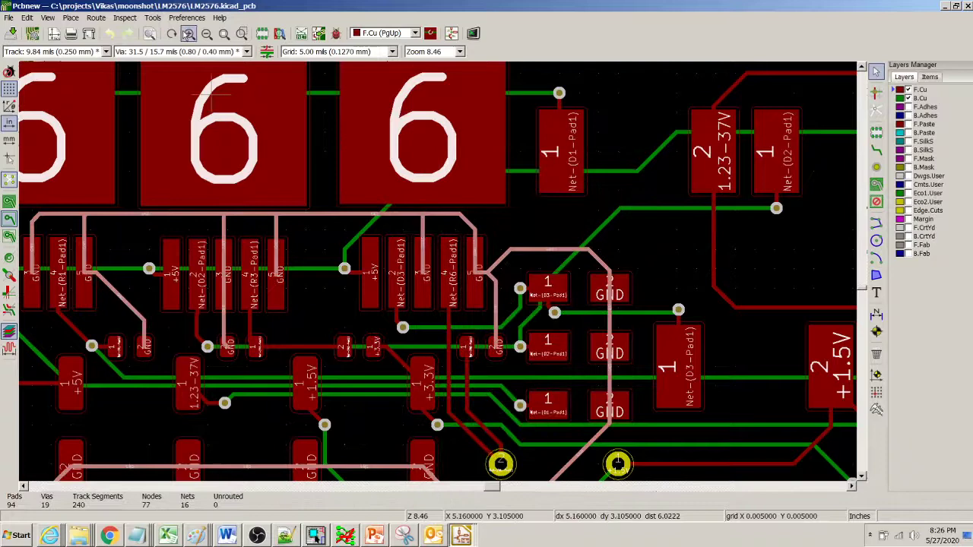
left_click(207, 33)
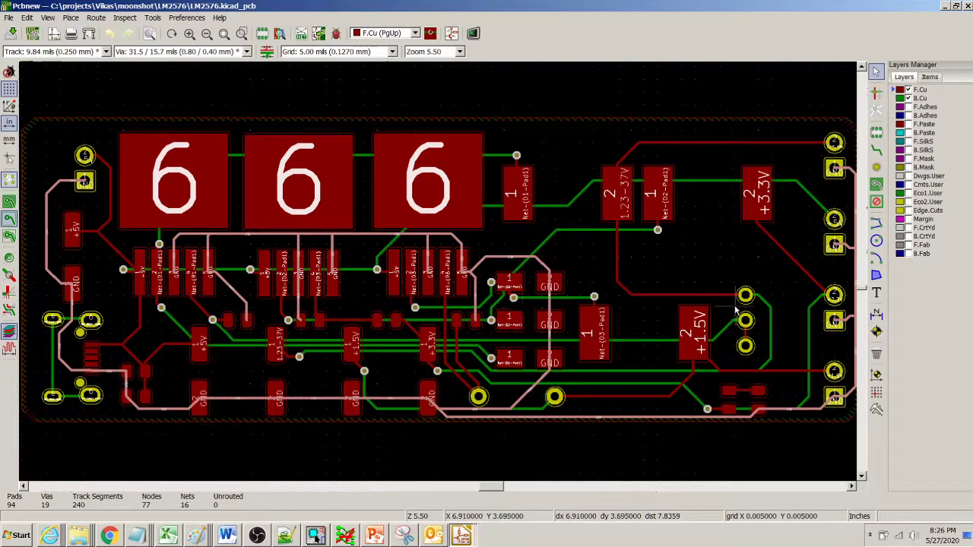
left_click_drag(490, 490, 497, 490)
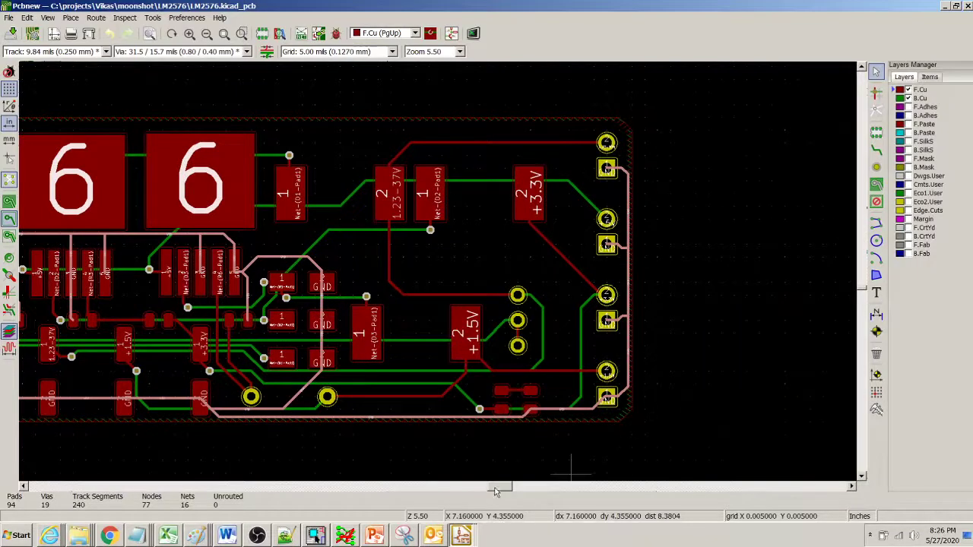
left_click_drag(499, 486, 487, 486)
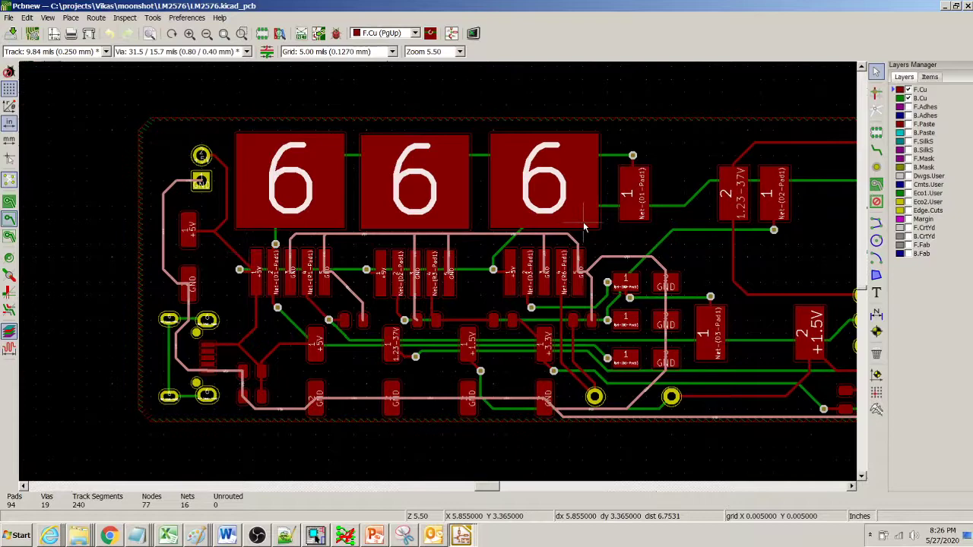
- Hide the F.Cu layer so only B.Cu is visible, and display the filled areas of the copper zones
left_click(930, 78)
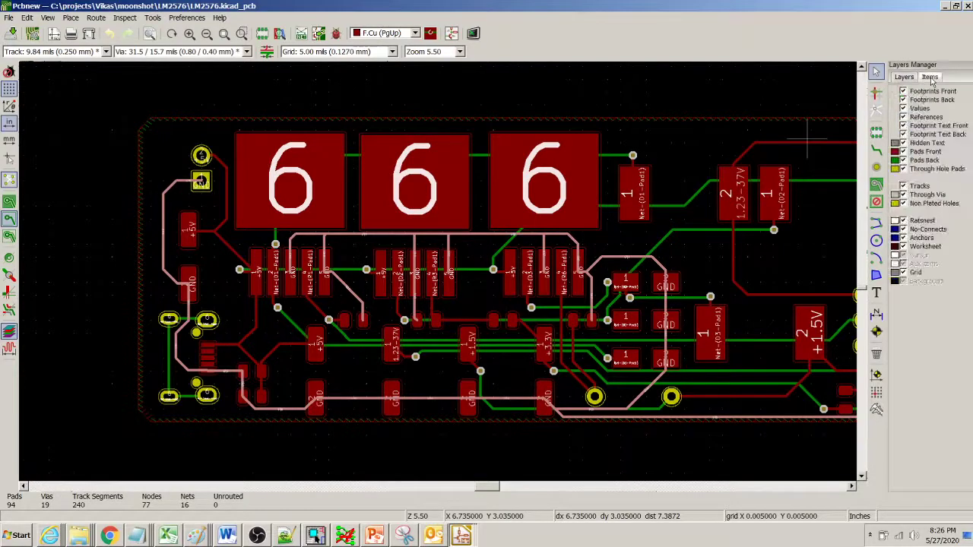
left_click(903, 79)
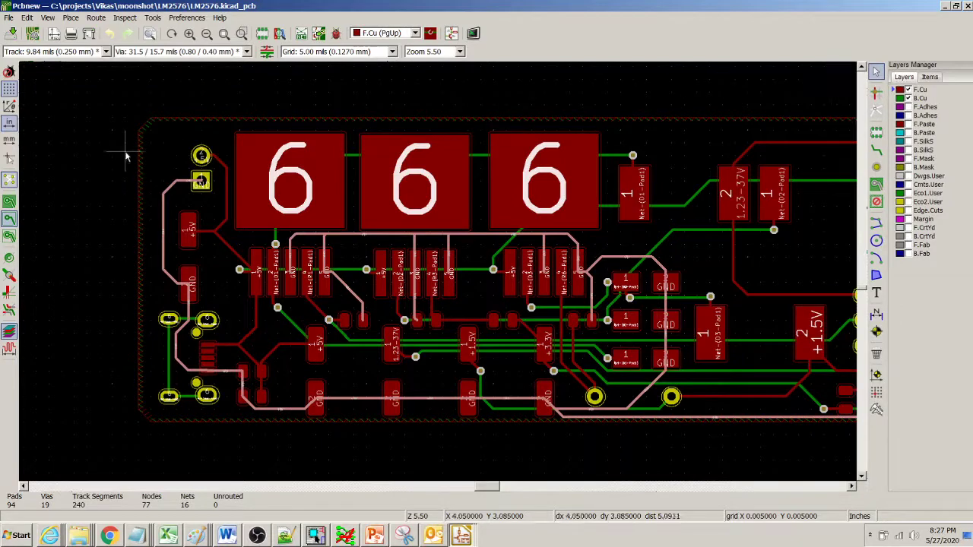
left_click(907, 89)
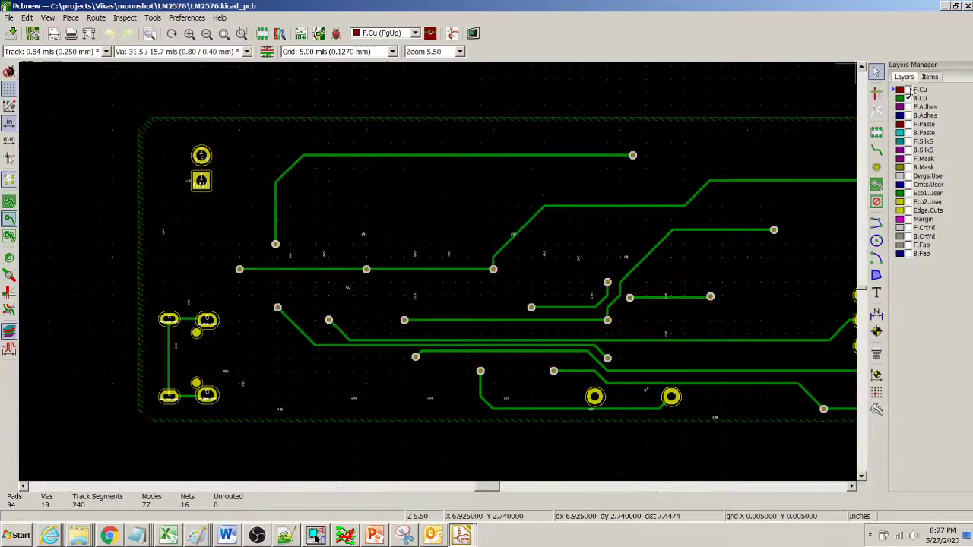
left_click(9, 202)
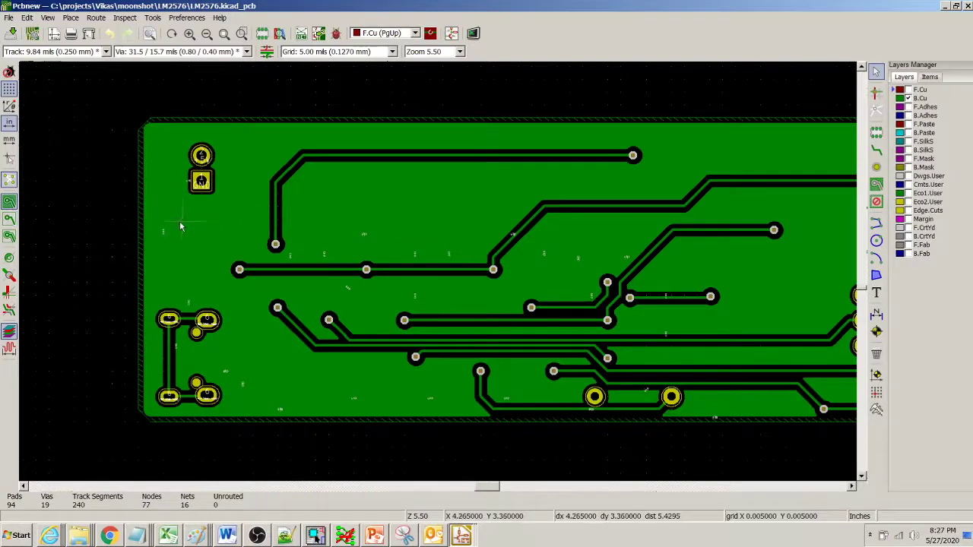
- Assign the board-wide B.Cu copper zone to the GND net in its zone properties
left_click(177, 227)
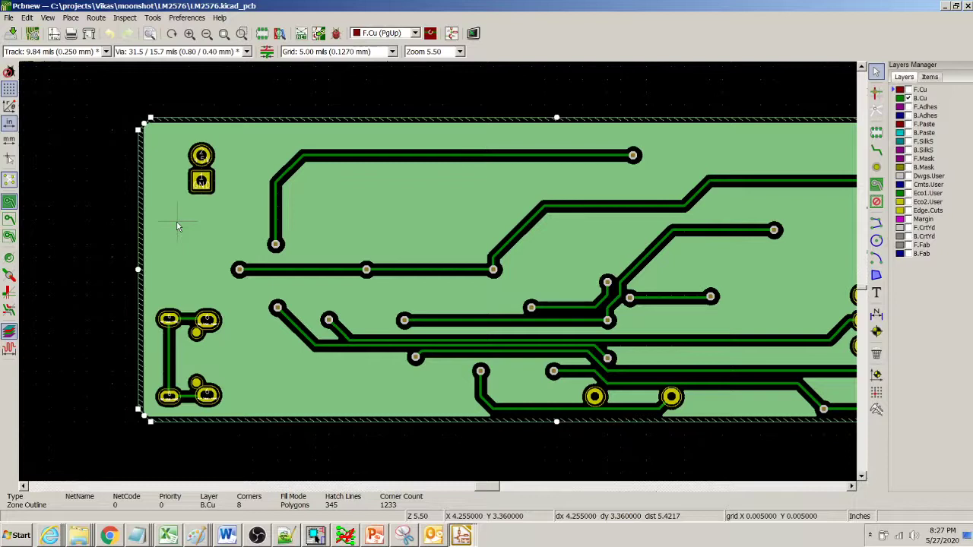
right_click(177, 226)
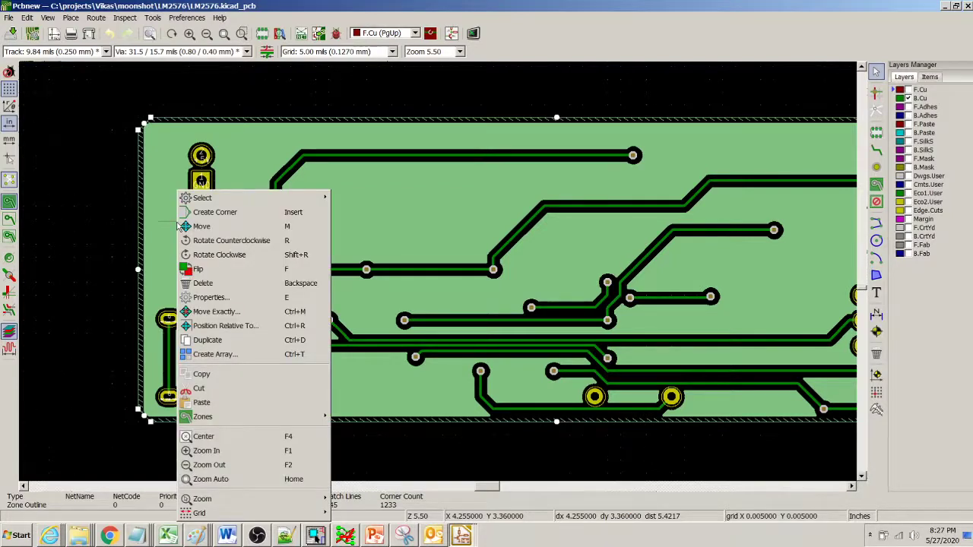
left_click(209, 298)
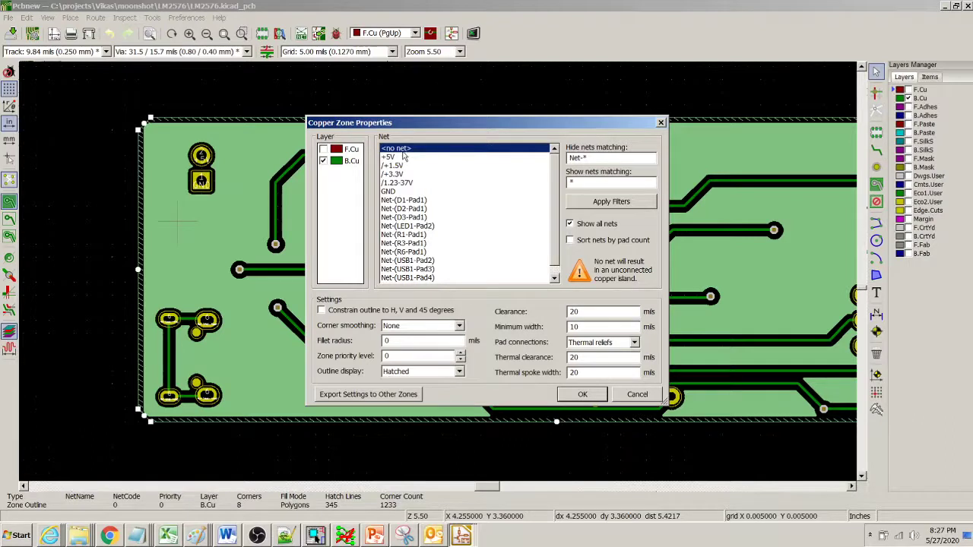
left_click(395, 193)
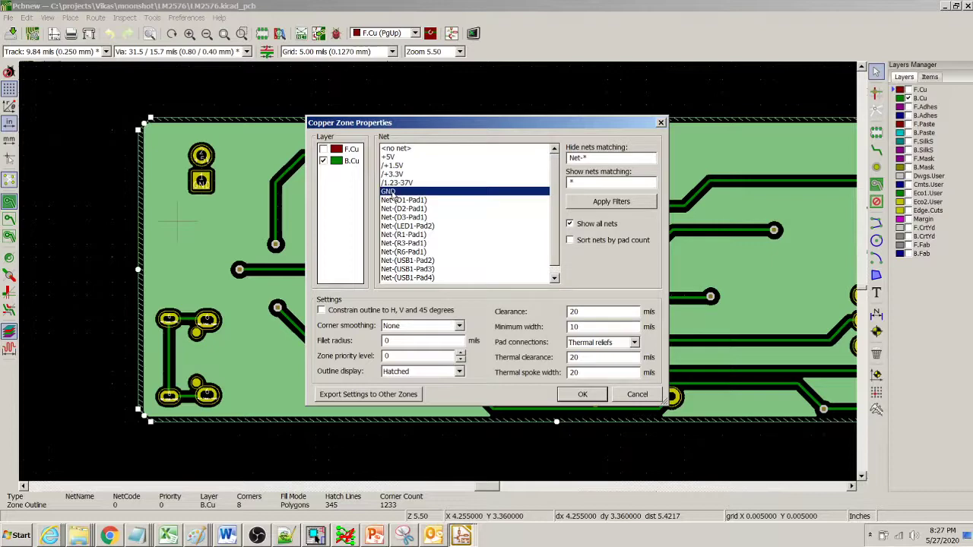
left_click(582, 394)
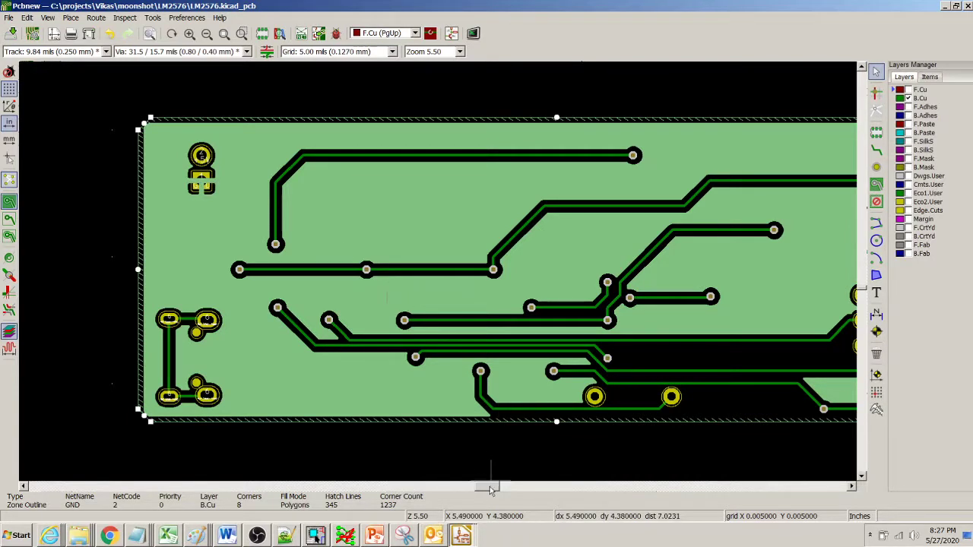
- Examine how the B.Cu ground zone connects to the GND pads of the connectors at both board ends
left_click_drag(493, 490, 509, 490)
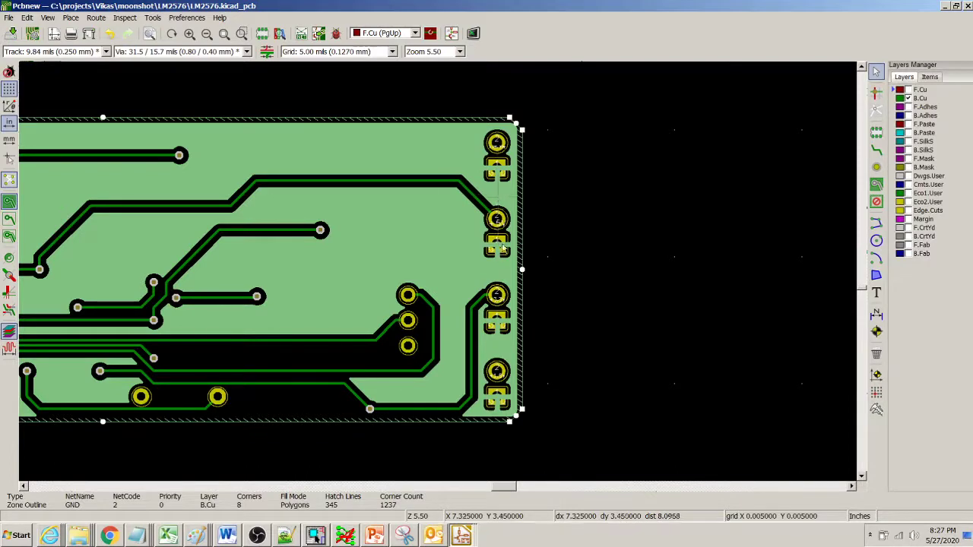
left_click(189, 34)
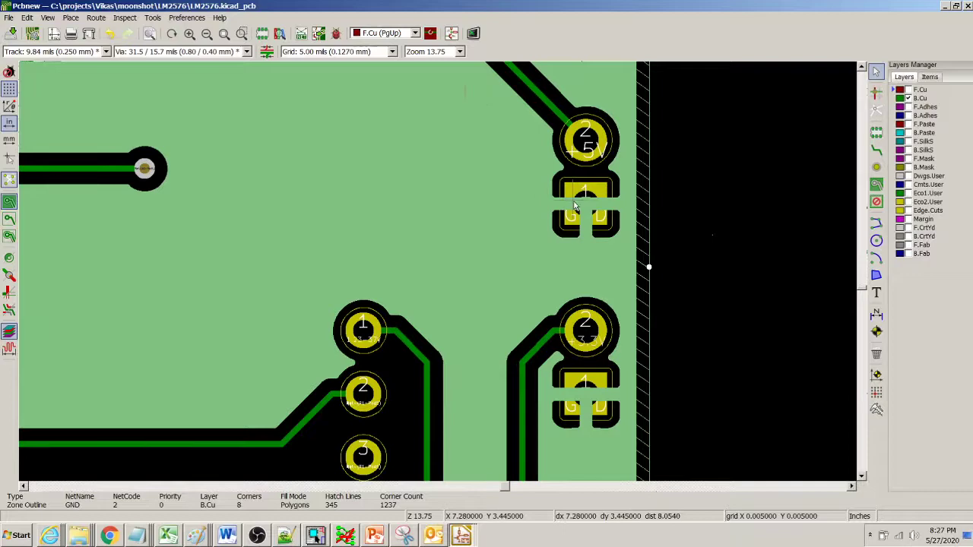
left_click(206, 34)
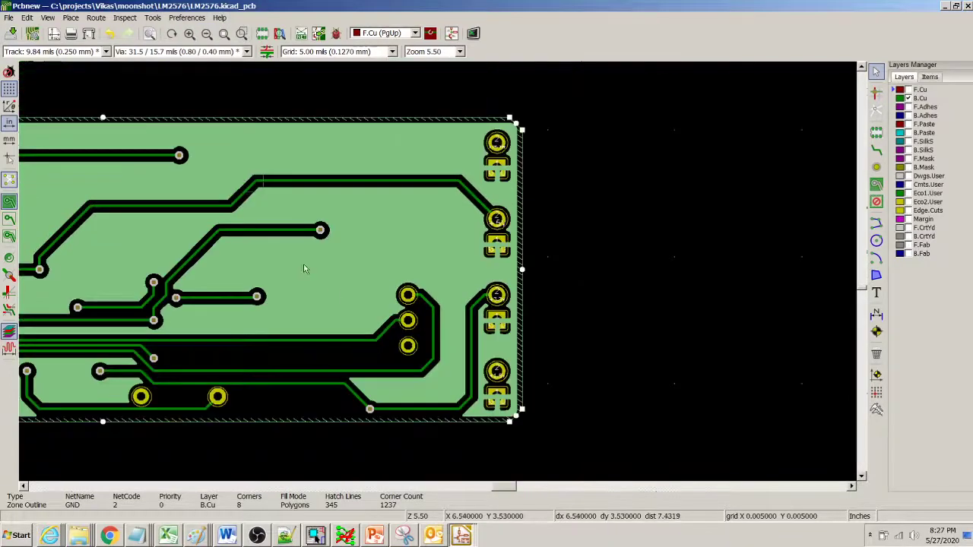
left_click_drag(512, 491, 490, 491)
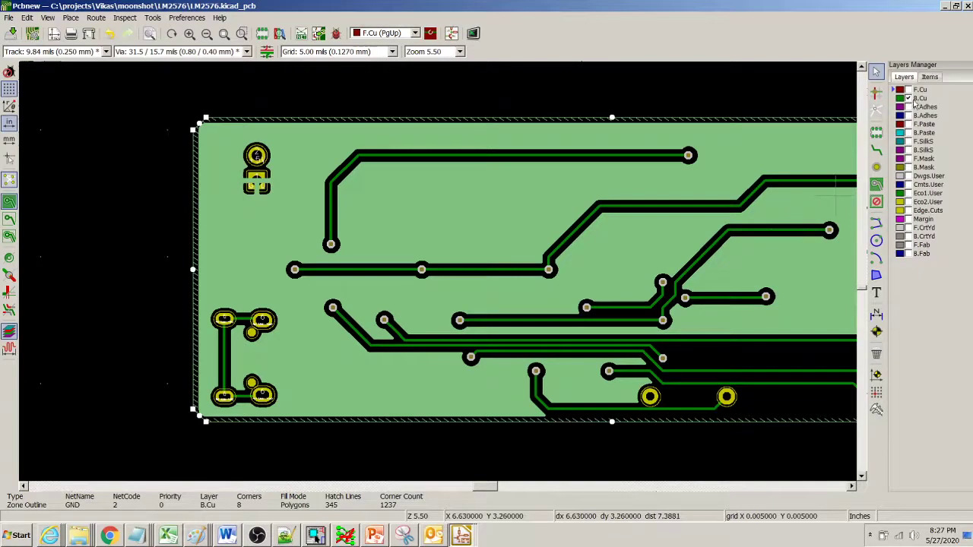
- Show only the F.Cu layer and turn off the display of filled zone areas
left_click(909, 90)
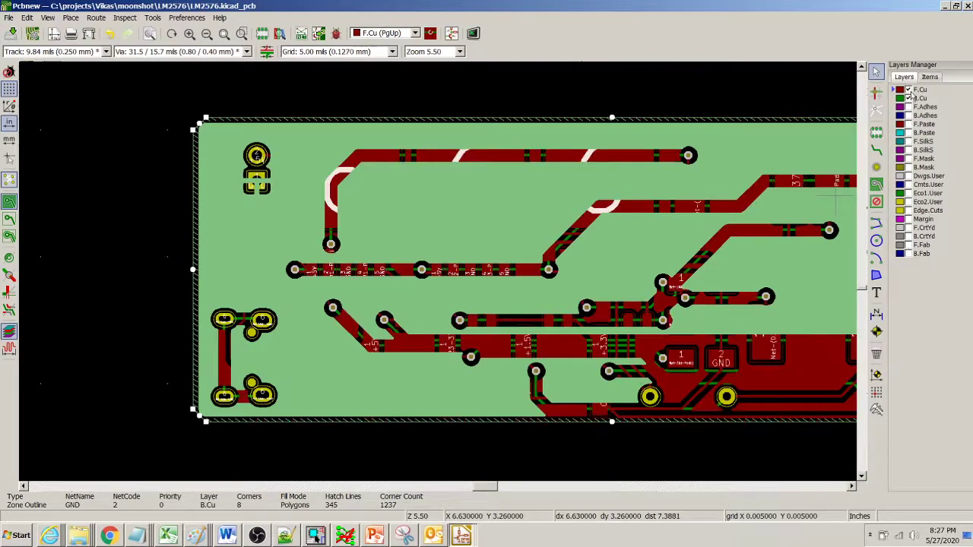
left_click(908, 90)
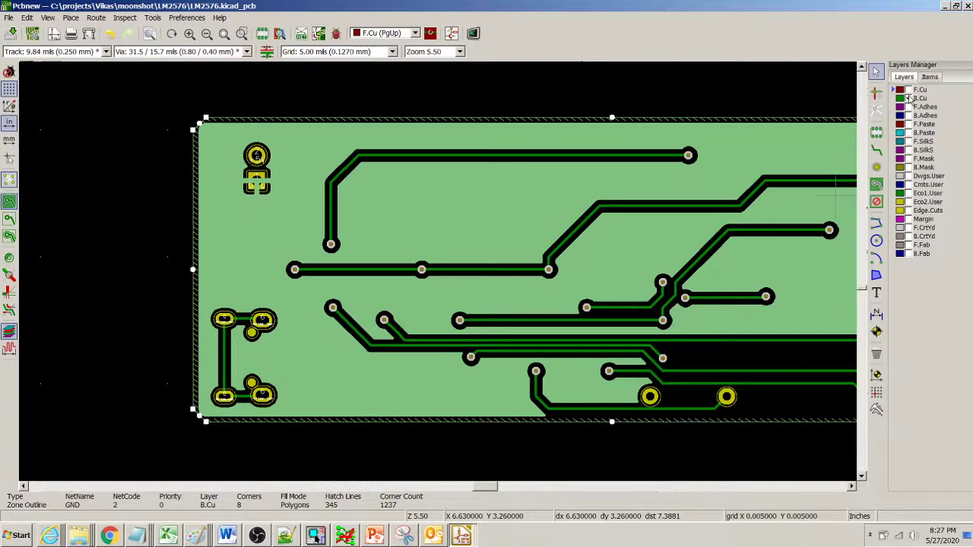
left_click(908, 89)
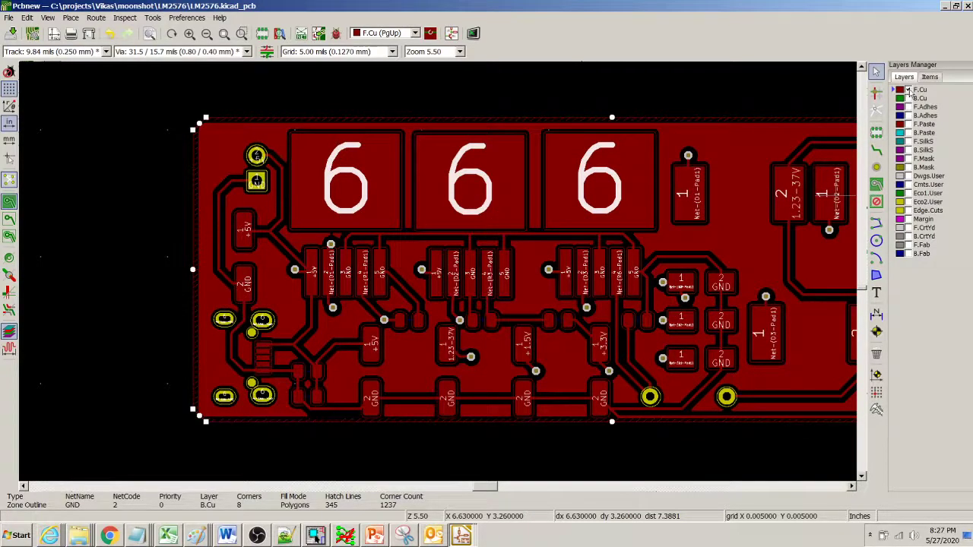
left_click(9, 218)
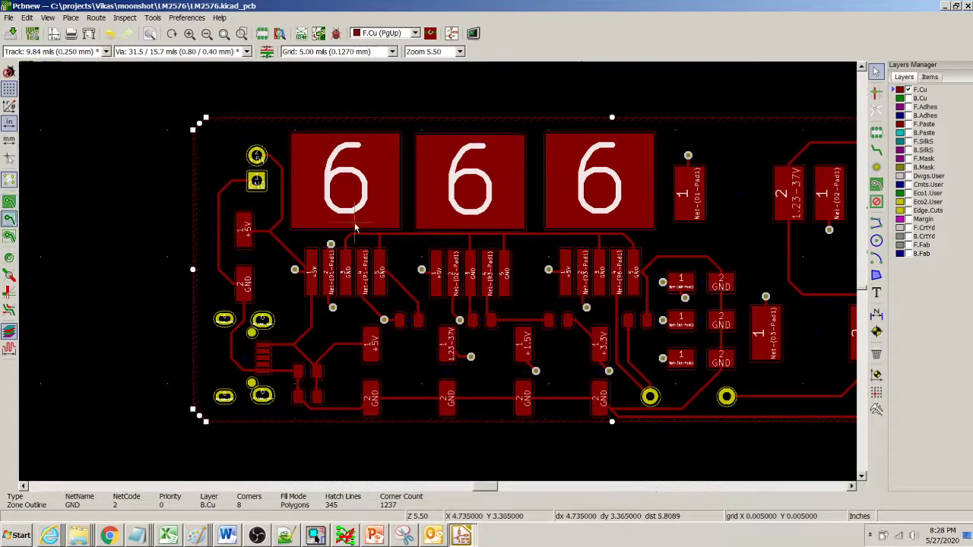
- Delete all tracks in the GND net, starting from the track below the large 6-numbered pads
left_click(387, 237)
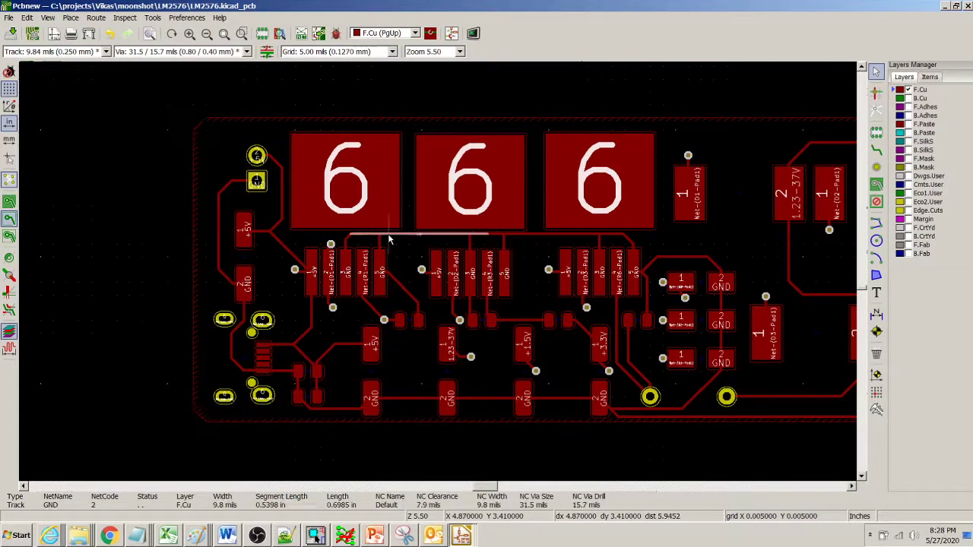
right_click(388, 240)
mouse_move(523, 170)
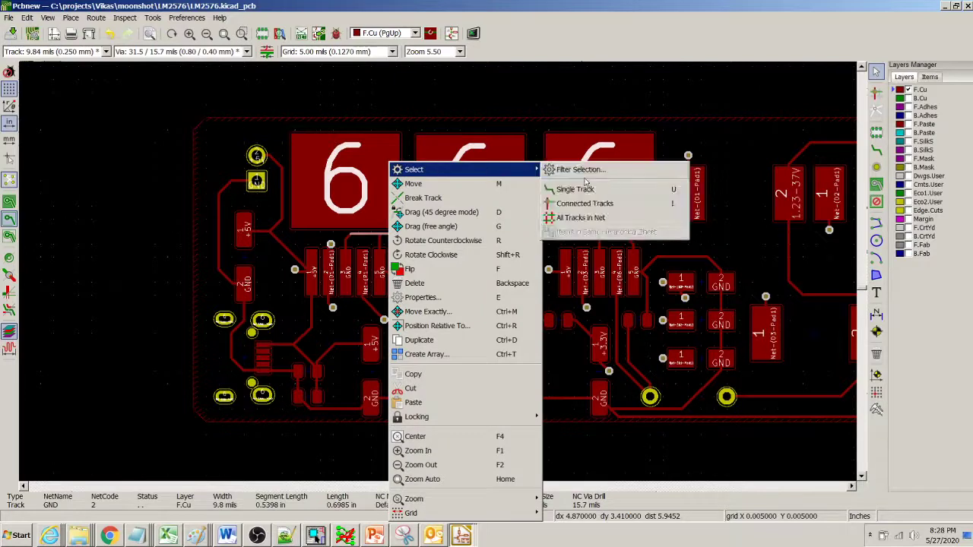
left_click(587, 218)
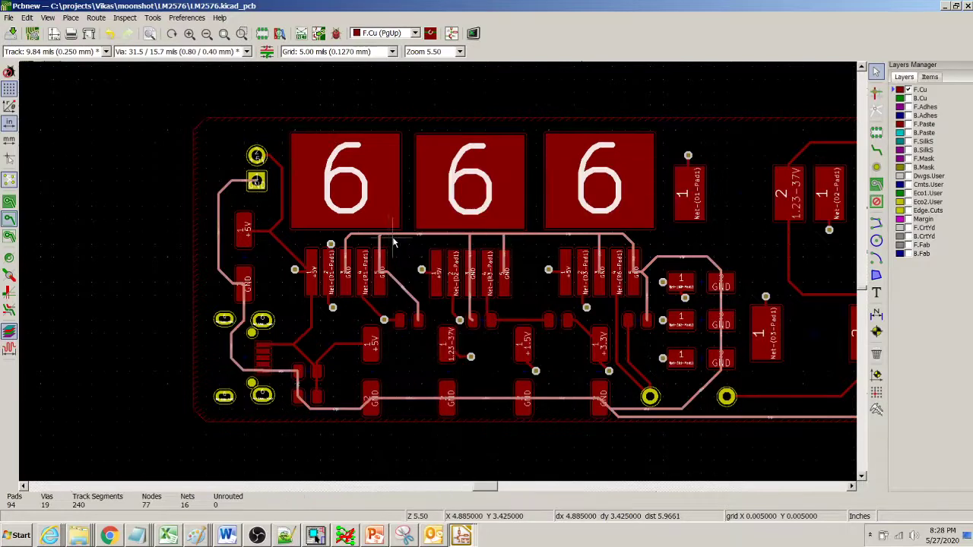
key("Delete")
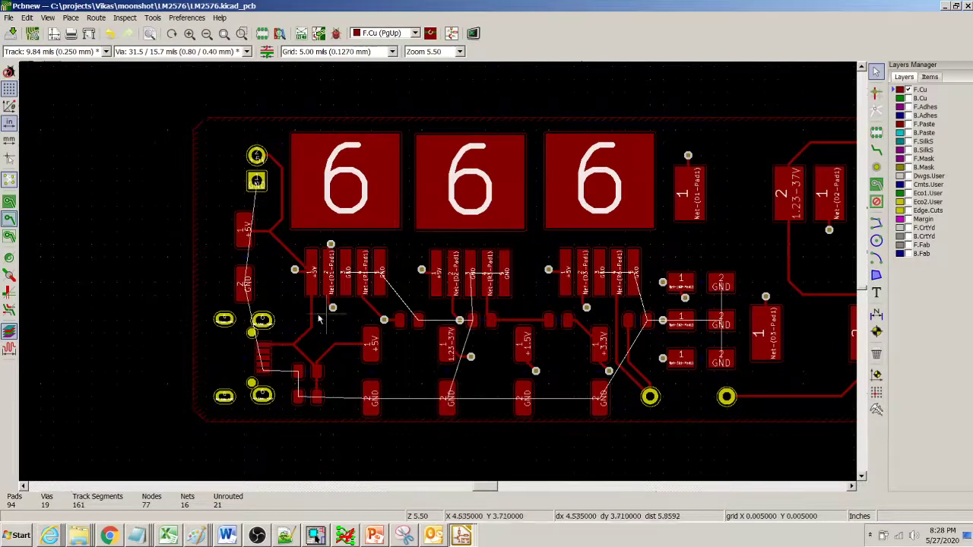
left_click(190, 33)
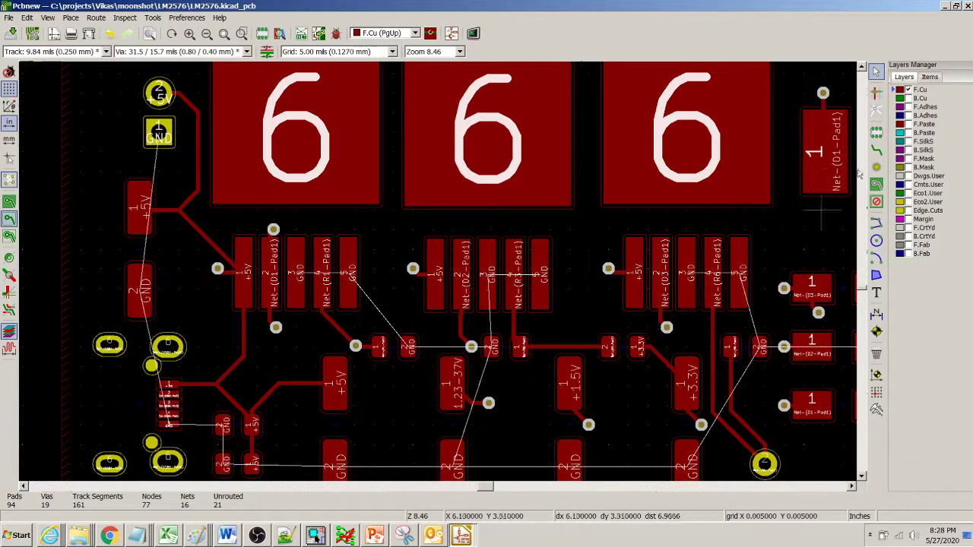
- Turn the filled zone display back on, view both copper layers and B.Cu alone, and leave only F.Cu shown
left_click(907, 98)
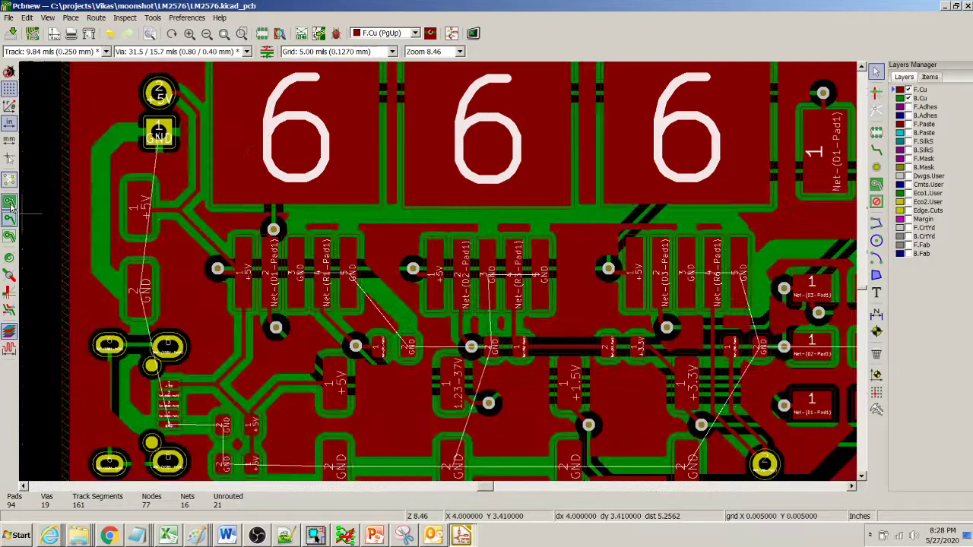
left_click(10, 203)
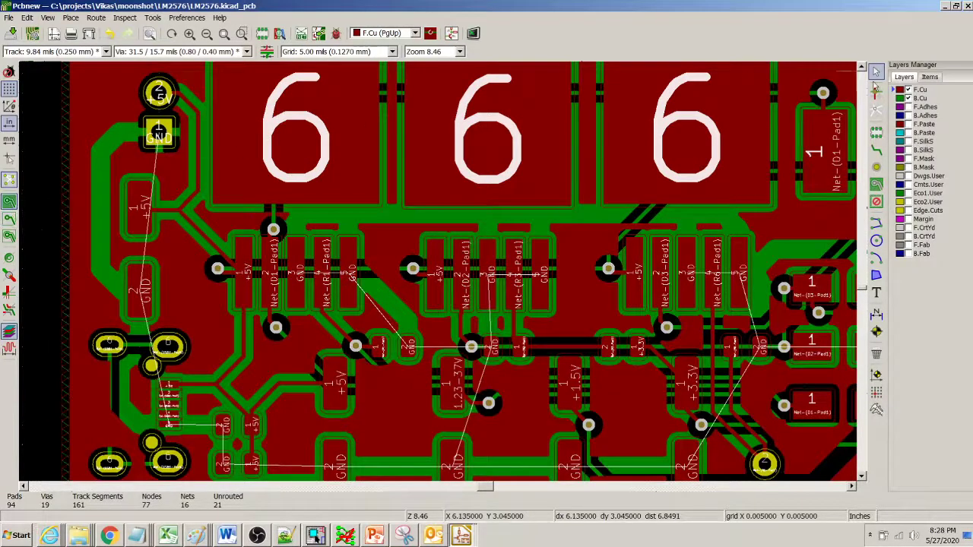
left_click(907, 89)
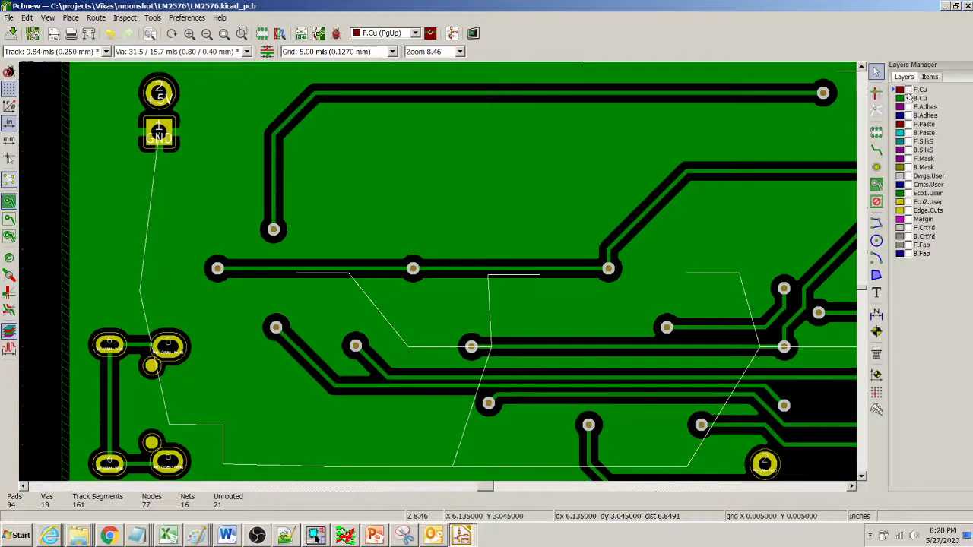
left_click(907, 98)
left_click(908, 90)
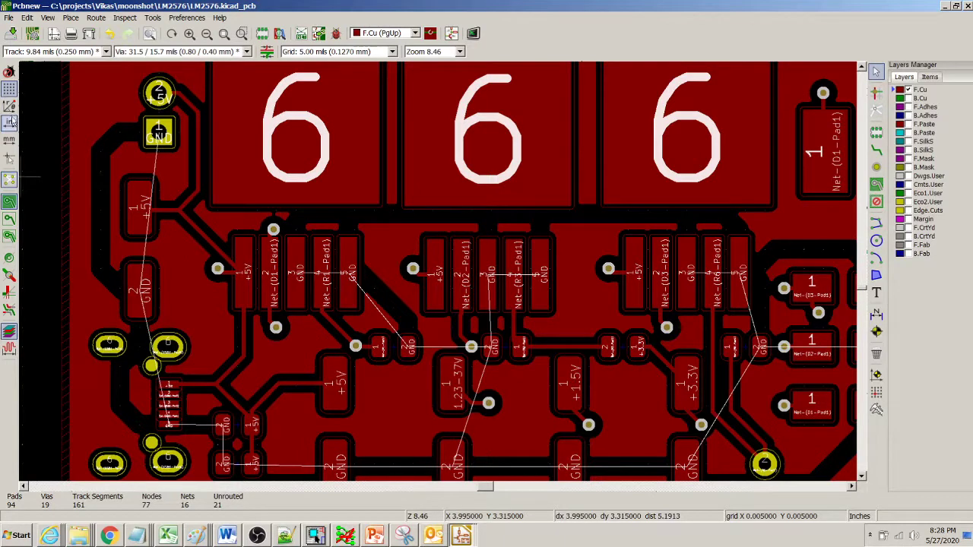
- Add a predefined track width of 30 mils to the board setup's Tracks & Vias settings
left_click(876, 150)
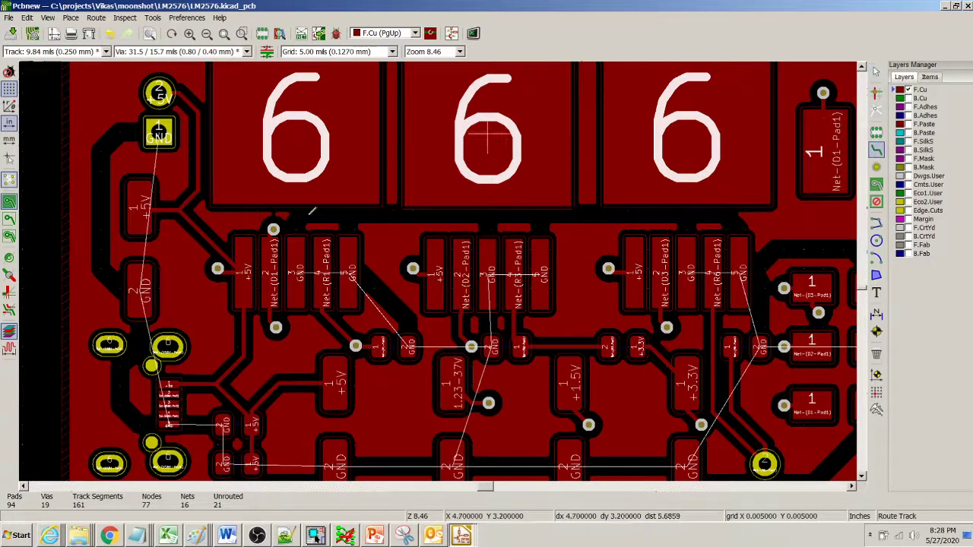
left_click(141, 290)
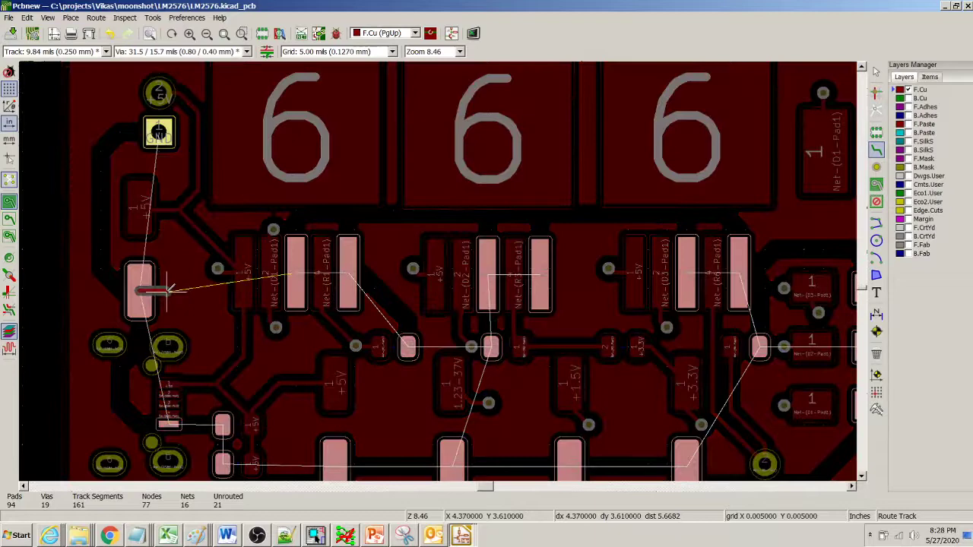
left_click(52, 51)
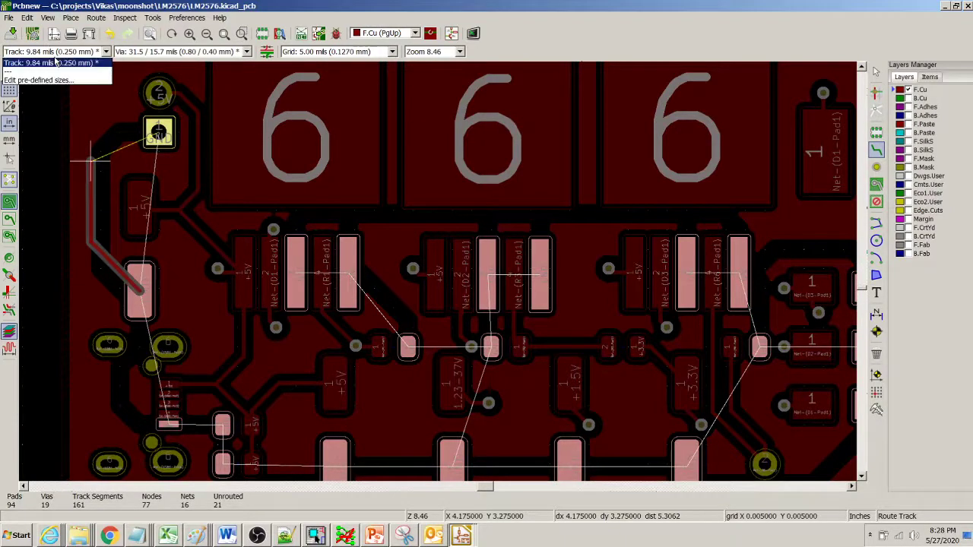
left_click(47, 81)
left_click(37, 80)
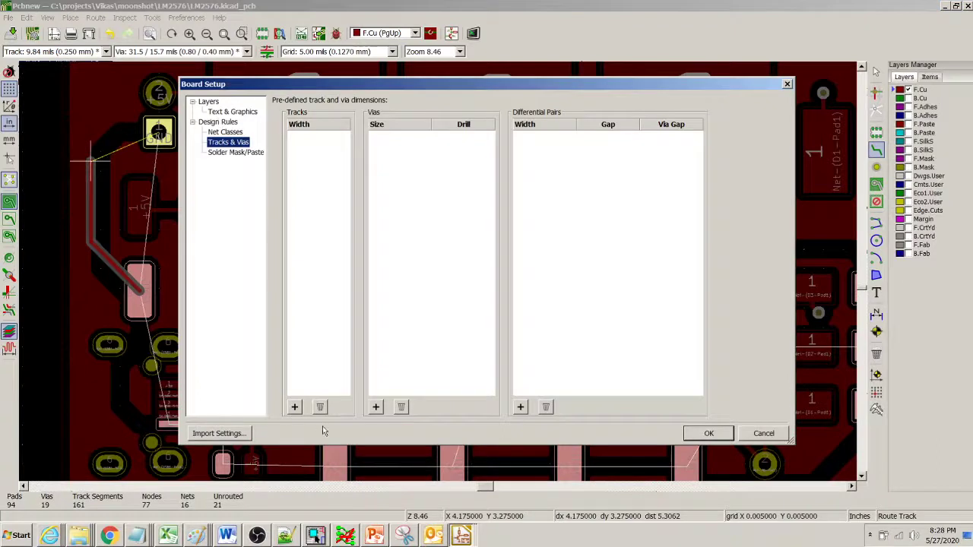
left_click(295, 408)
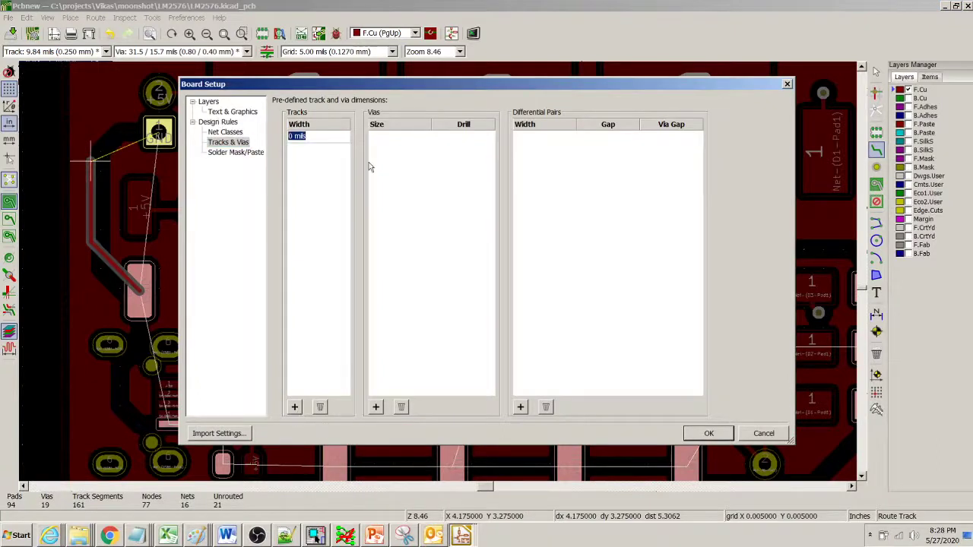
type("30")
key("Return")
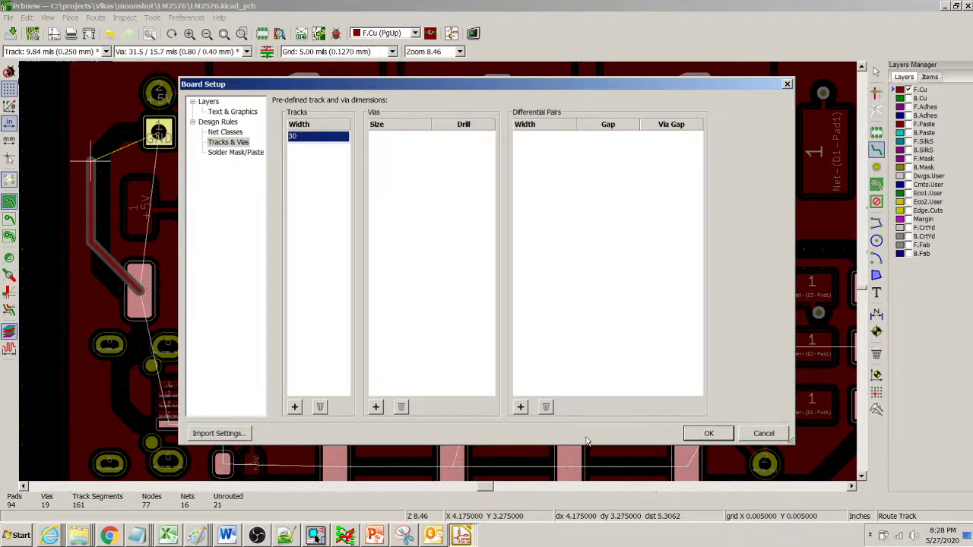
left_click(708, 438)
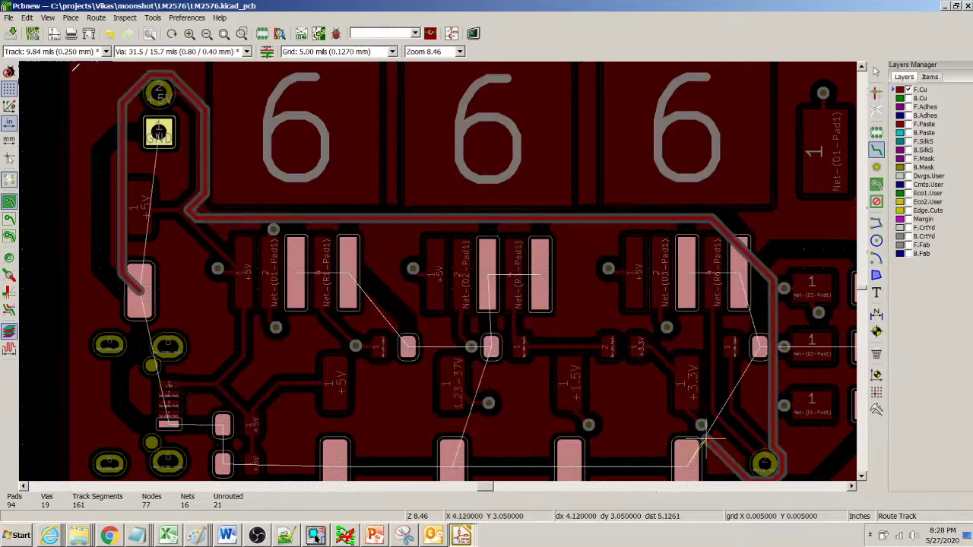
- Using the 30 mil track width, route a short stub from GND pad 2 below the +5V pad and place a through via beside it
left_click(105, 50)
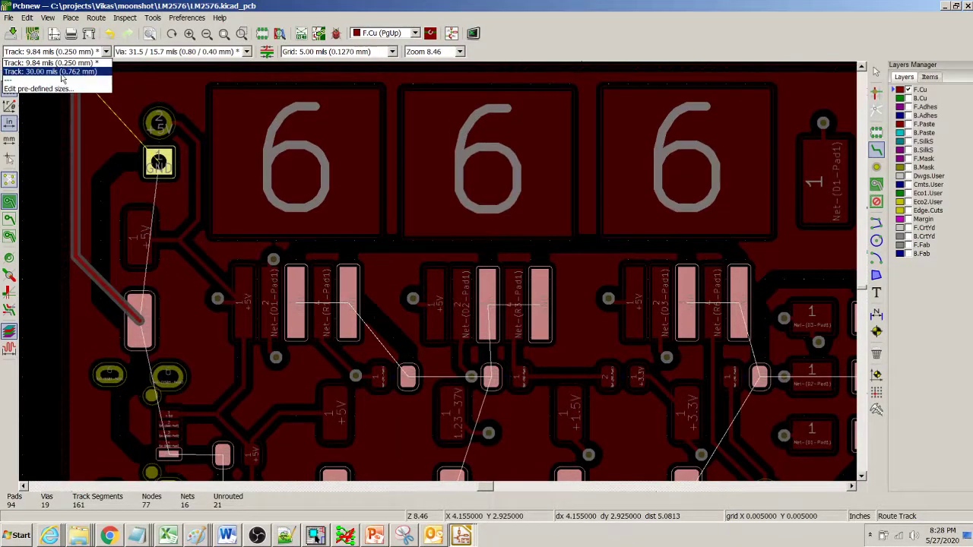
left_click(64, 70)
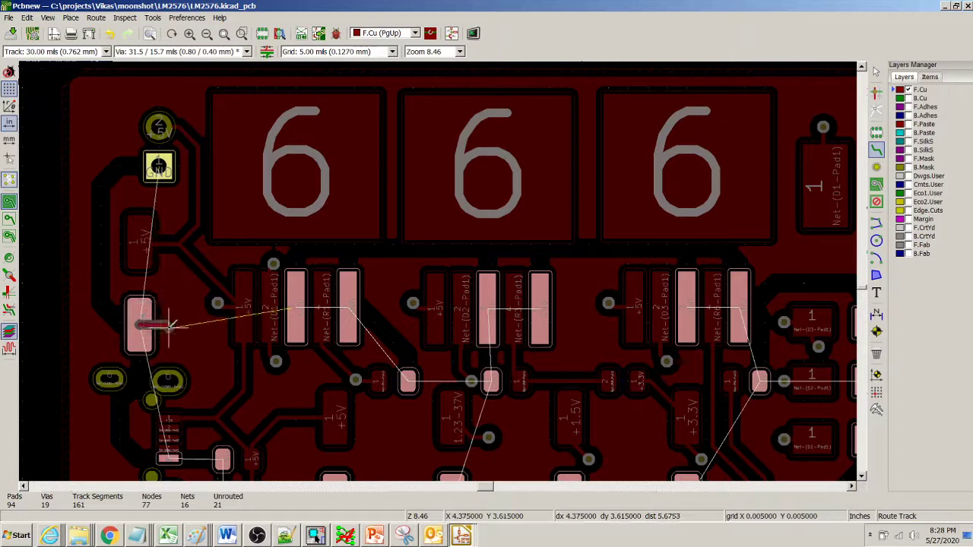
double_click(171, 323)
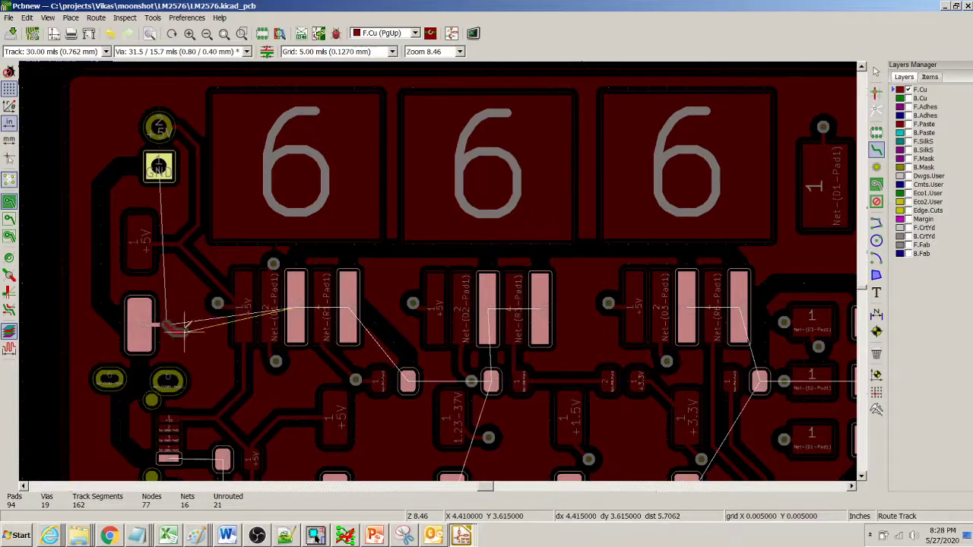
right_click(171, 324)
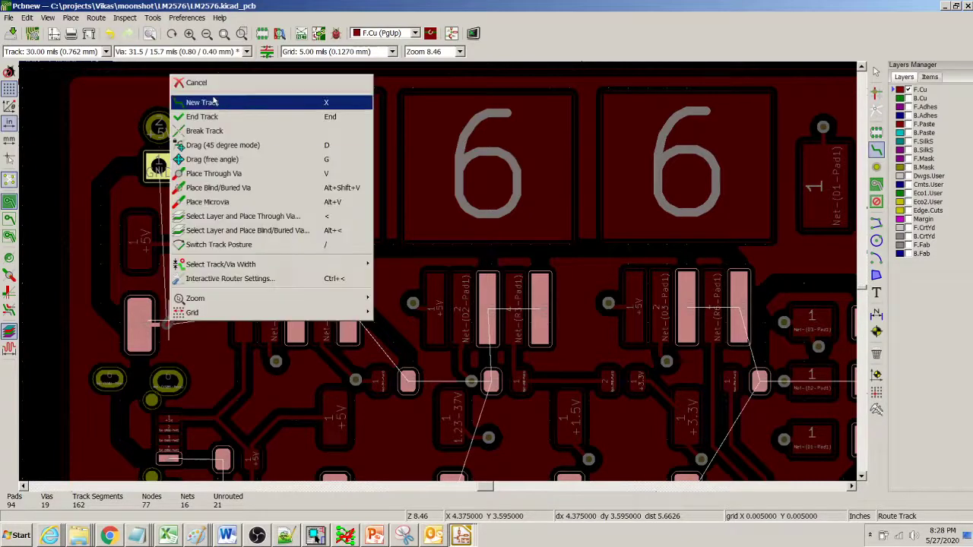
left_click(213, 103)
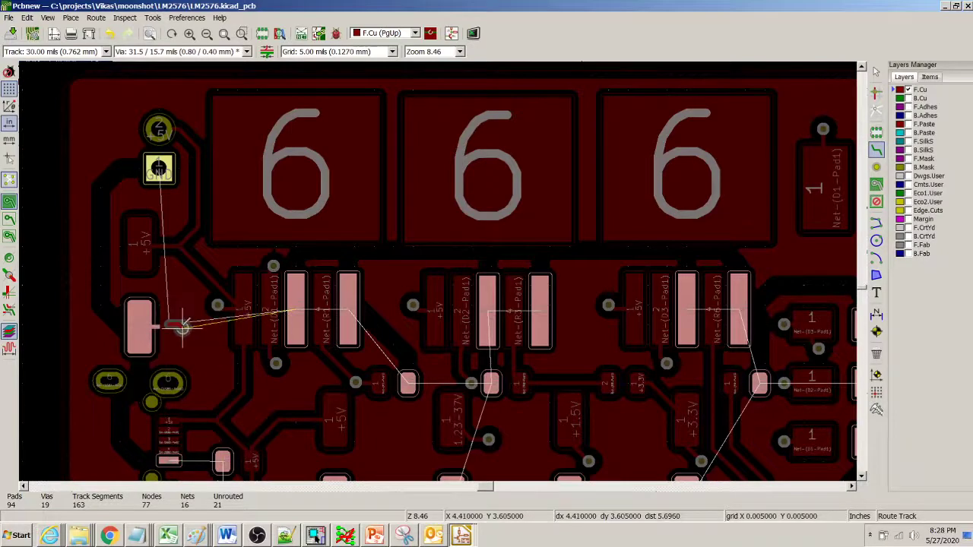
key("v")
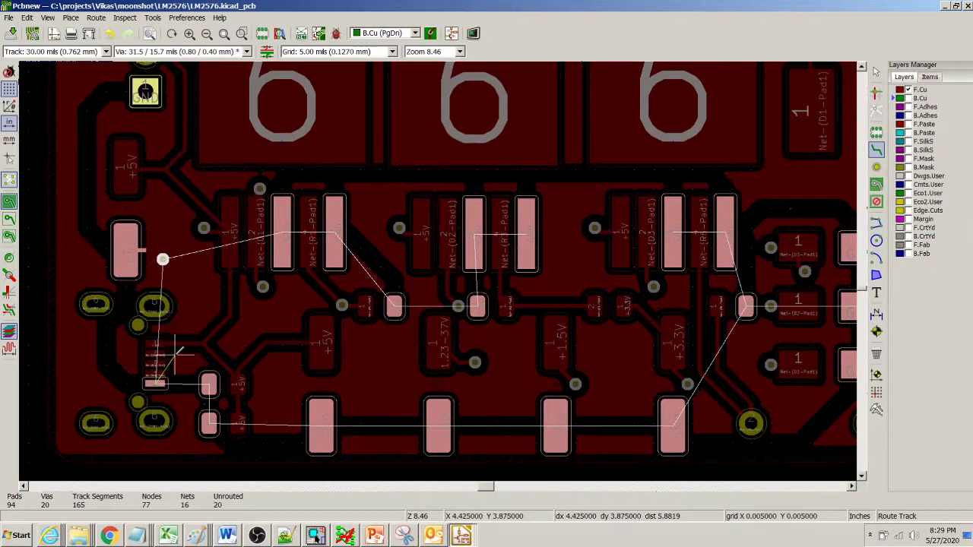
- Try to route a B.Cu GND track between the new via and the small connector's GND pad, ending the routing command
left_click(158, 382)
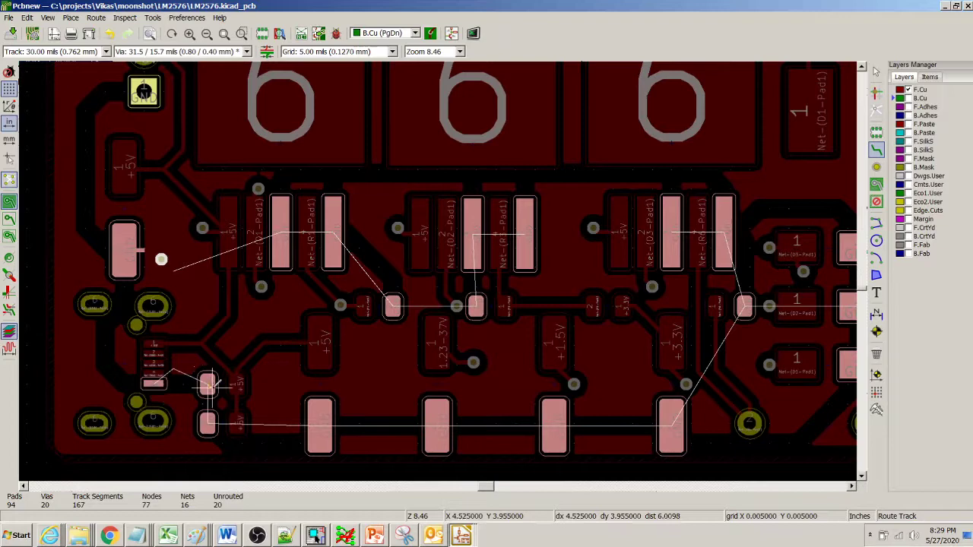
scroll(150, 355, "up", 2)
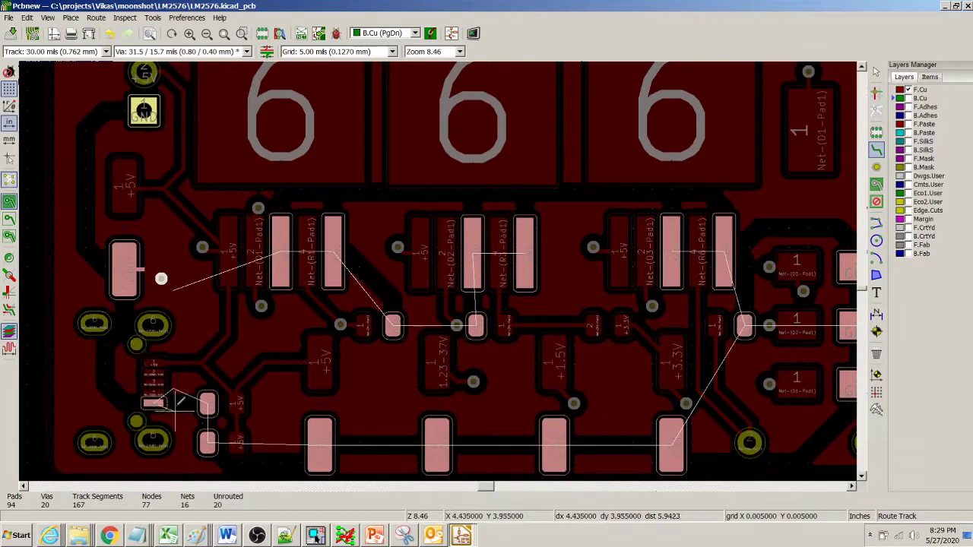
key("Escape")
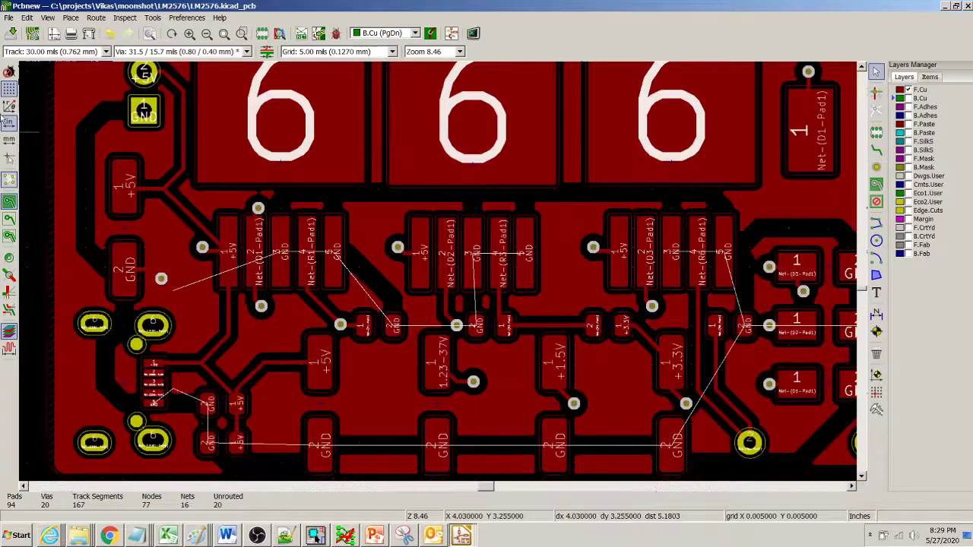
- On F.Cu with the 9.84 mil width, route a short stub from GND pad 3 of the first five-pin regulator to a new through via
left_click(876, 150)
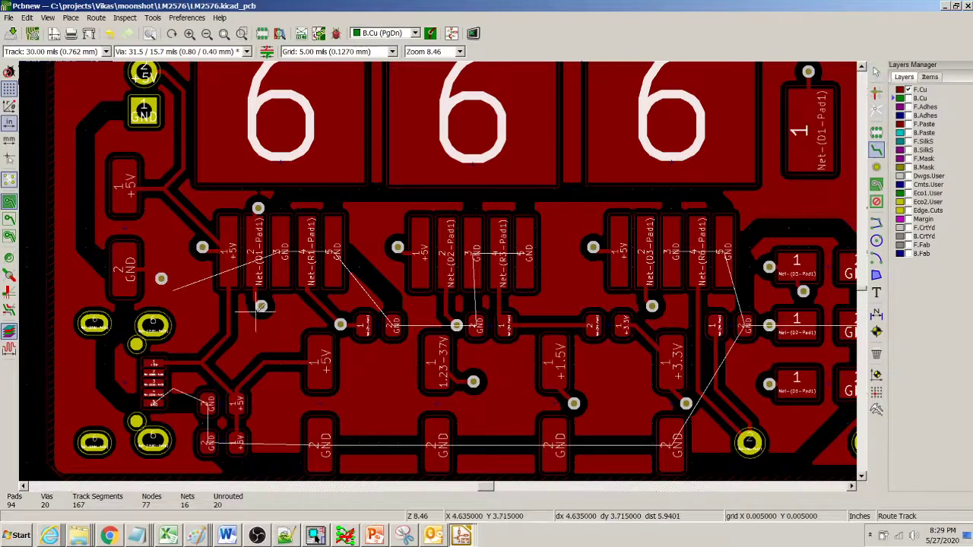
key("Page_Up")
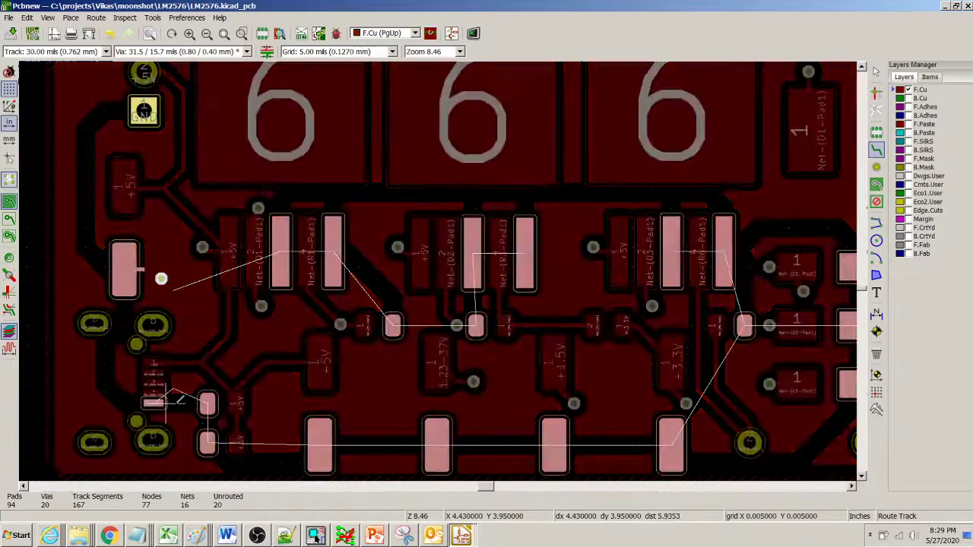
left_click(57, 51)
left_click(54, 63)
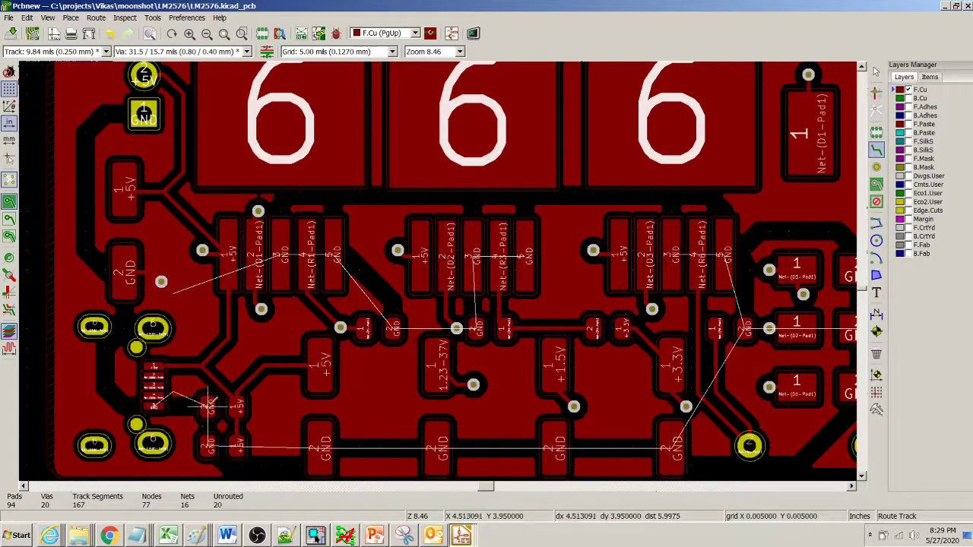
left_click(189, 32)
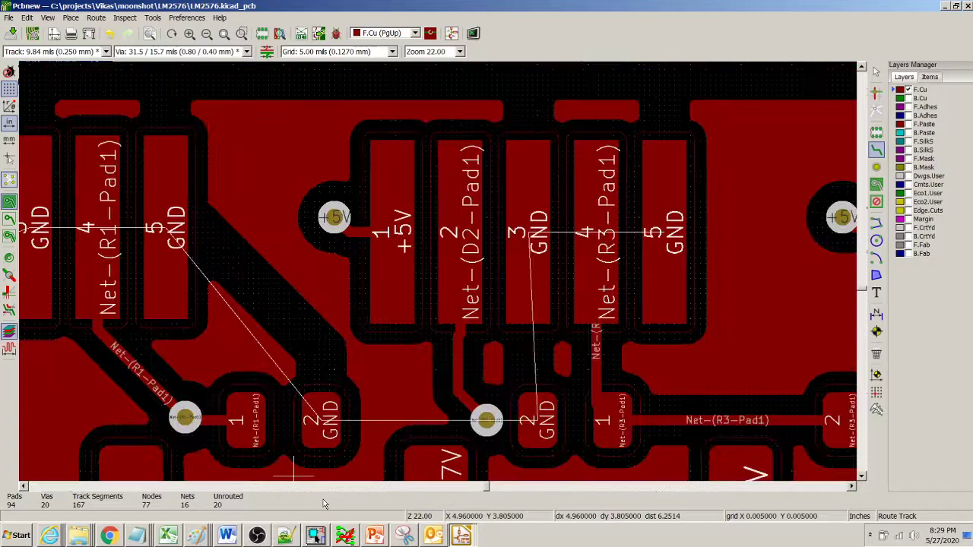
left_click_drag(484, 489, 478, 489)
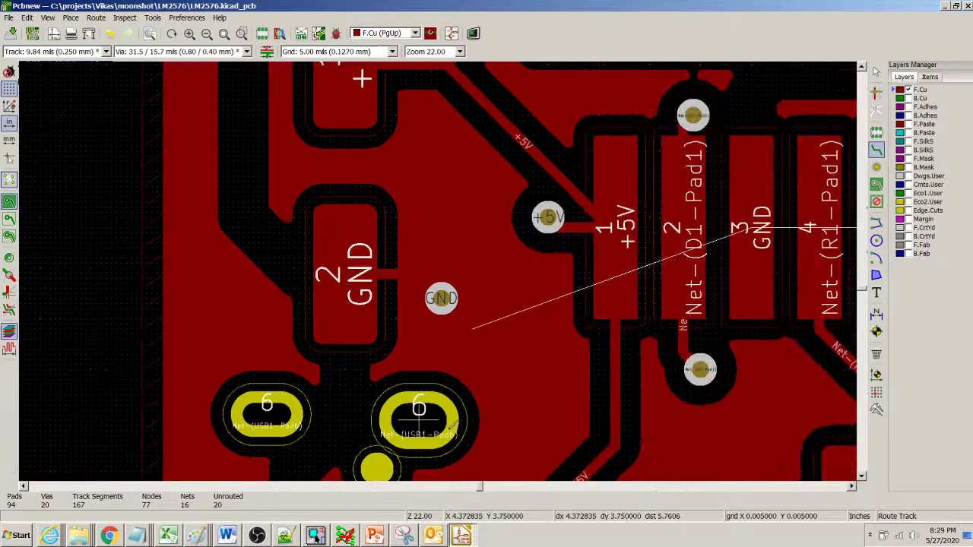
left_click(758, 273)
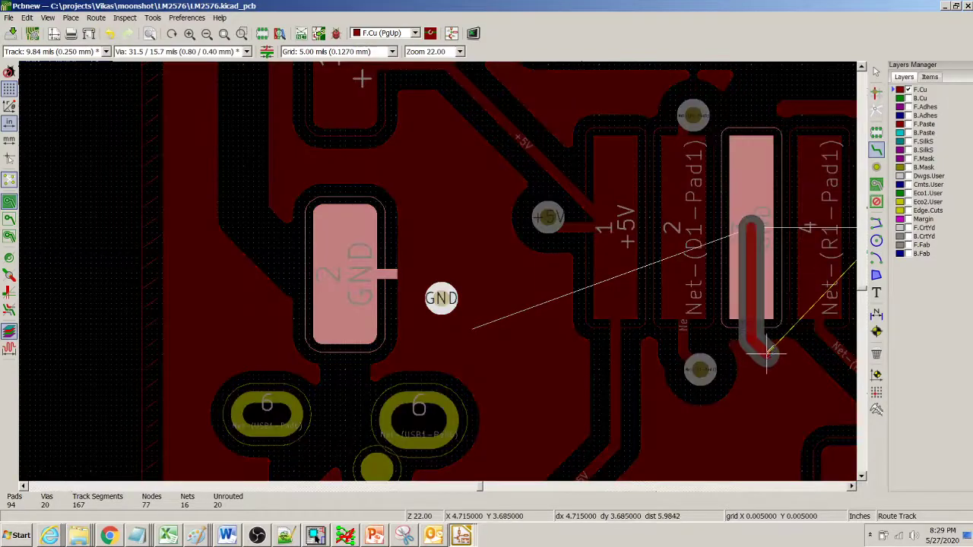
right_click(767, 368)
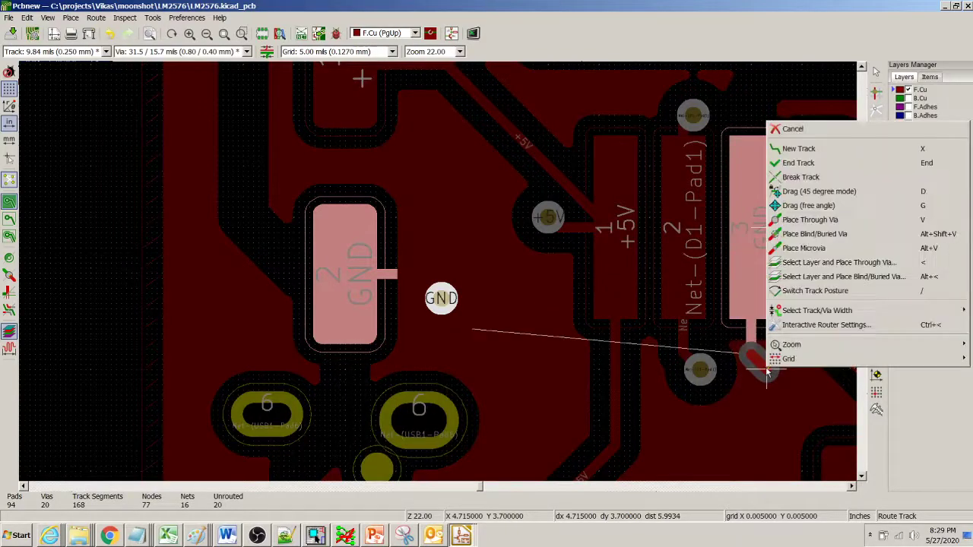
left_click(798, 221)
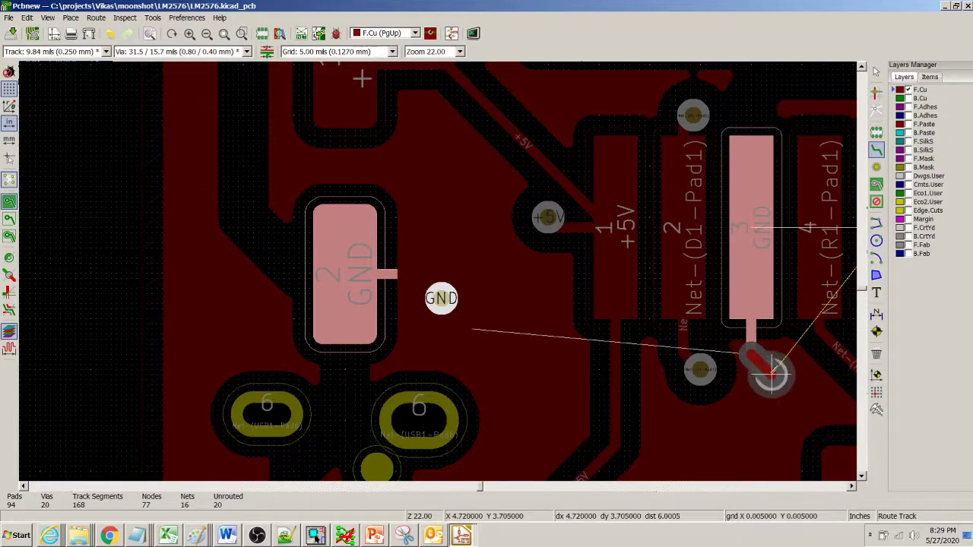
left_click(770, 373)
left_click(346, 272)
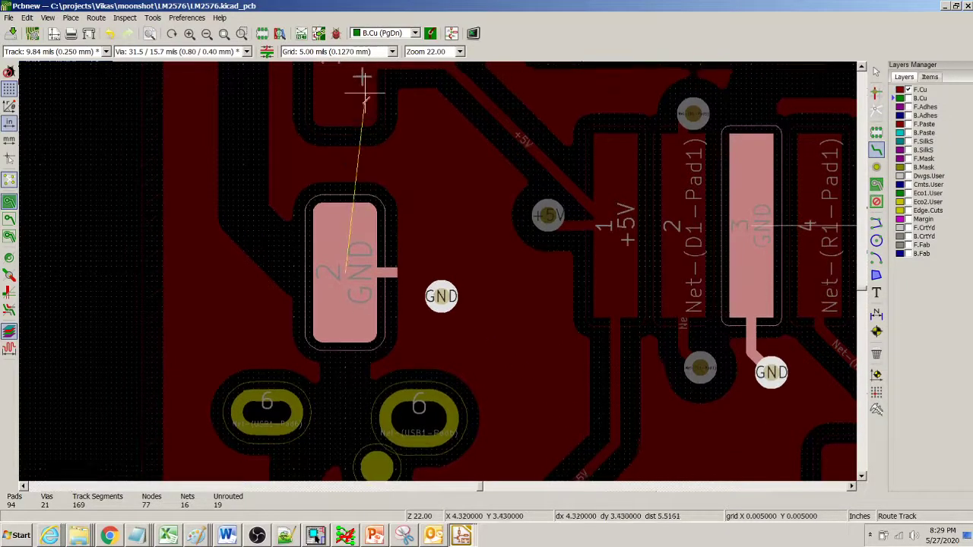
- On F.Cu, route a short stub from GND pad 5 of the first five-pin regulator to a new through via
left_click(207, 34)
left_click(206, 33)
left_click(207, 33)
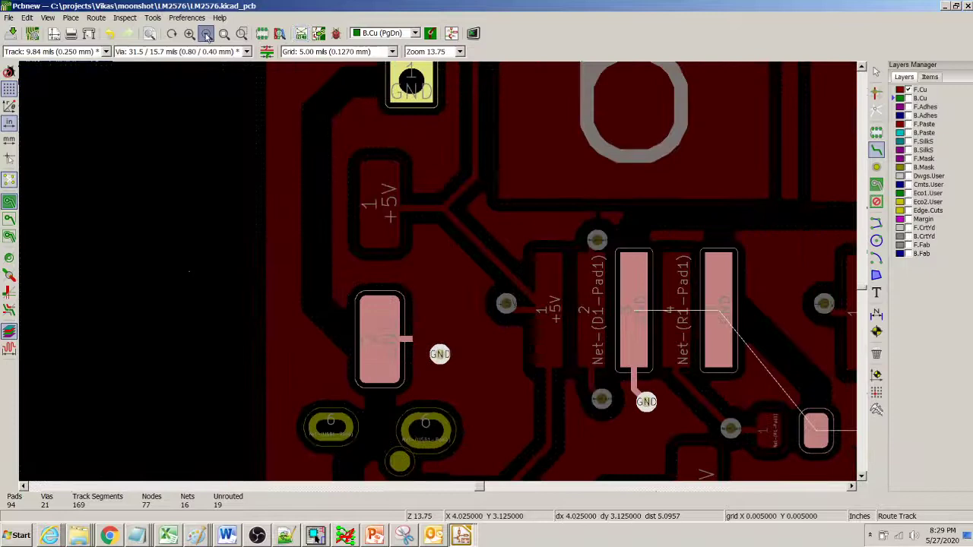
left_click(207, 33)
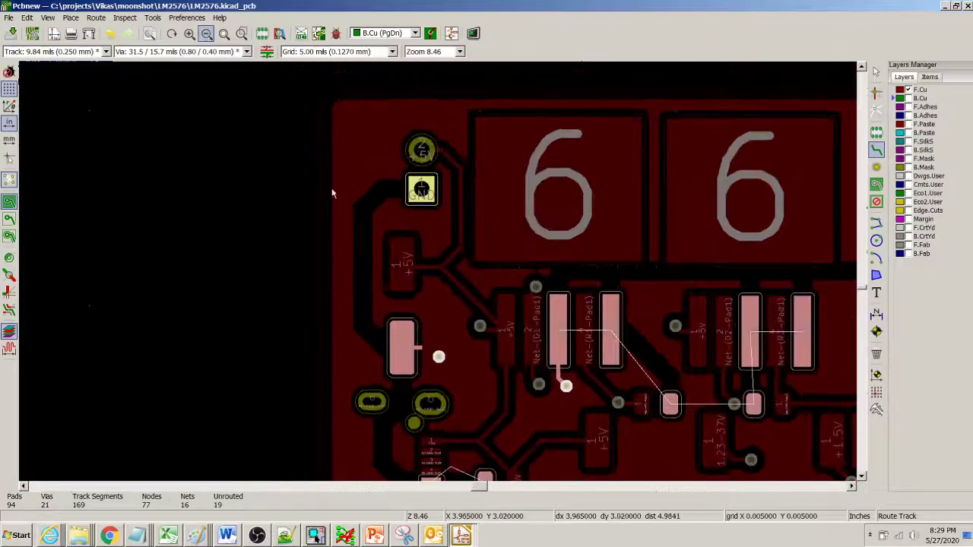
left_click(610, 336)
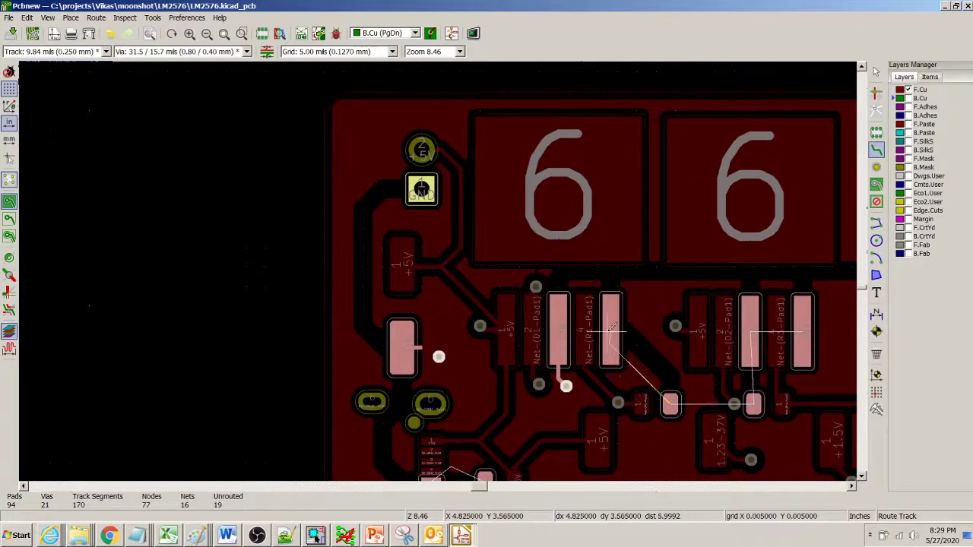
key("Escape")
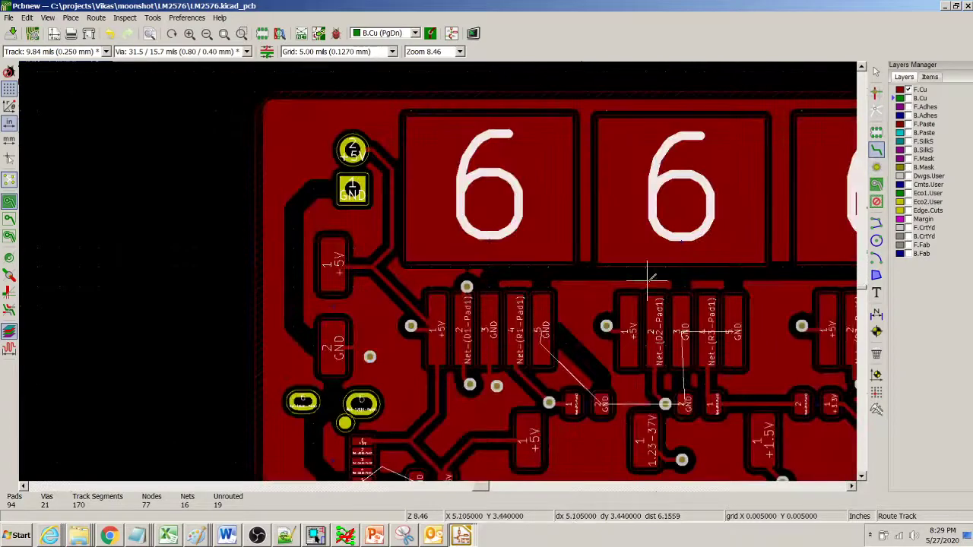
key("Page_Up")
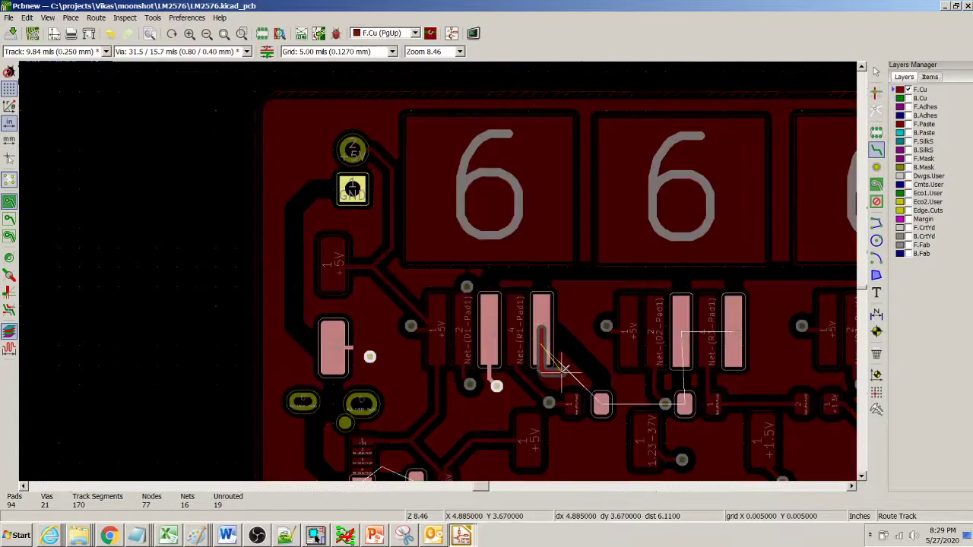
right_click(559, 373)
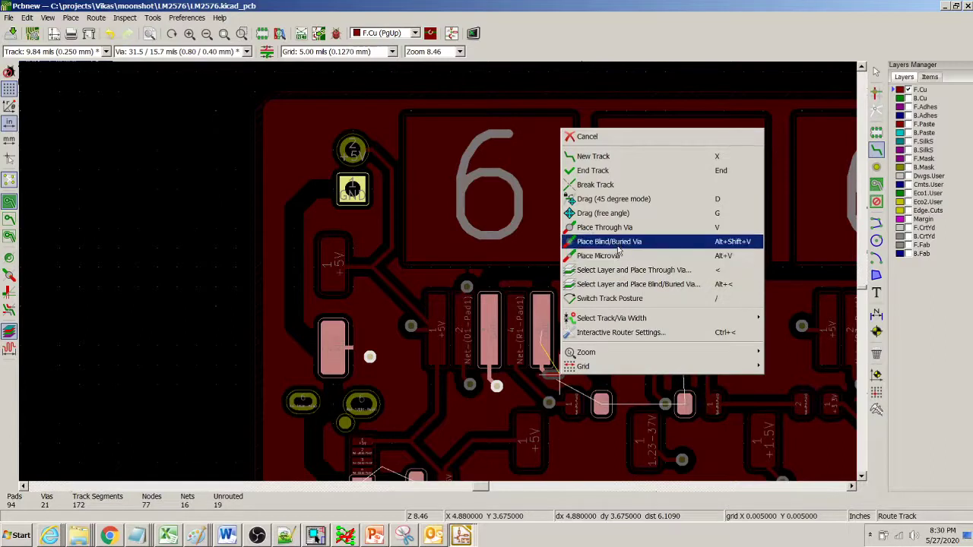
left_click(604, 227)
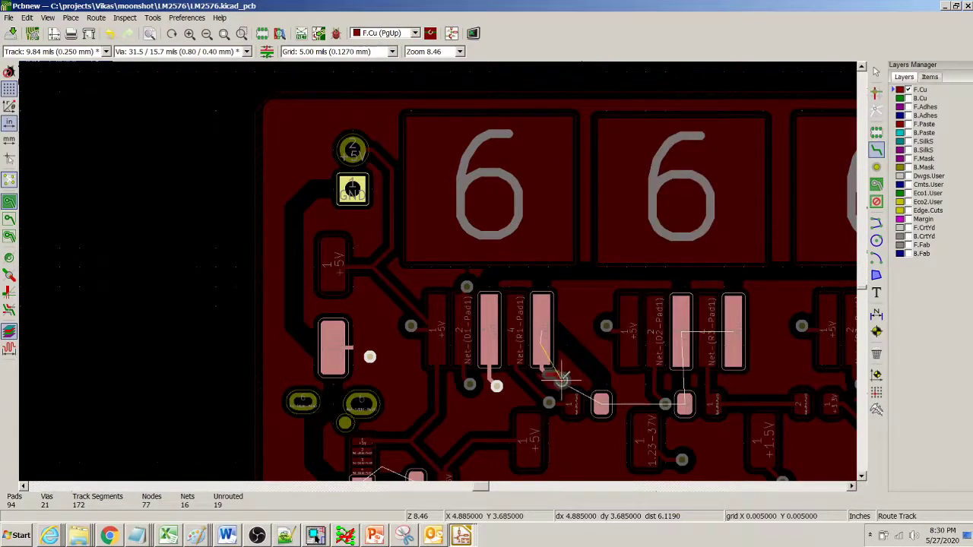
left_click(562, 378)
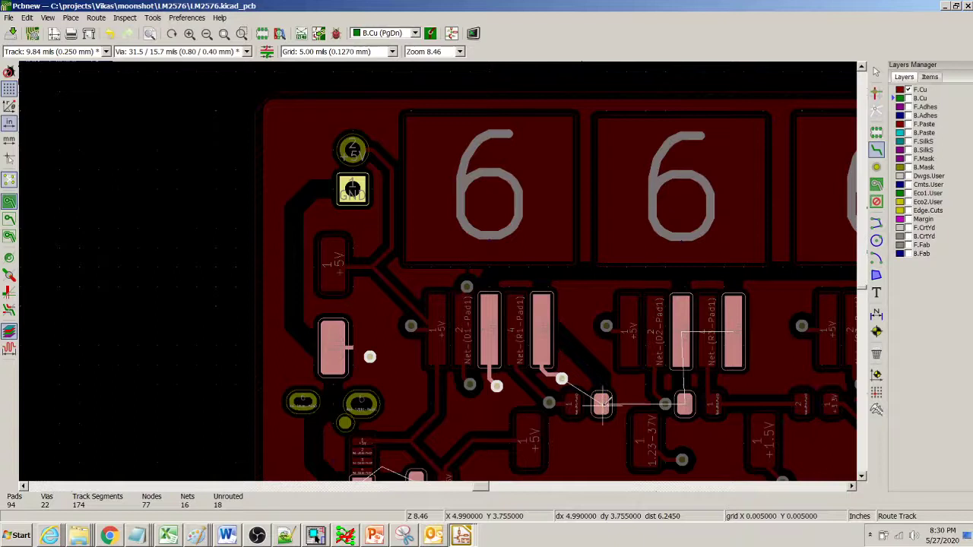
- Try to route a B.Cu track between the small GND pad 2 below the first regulator and pad 5's new via
left_click(601, 403)
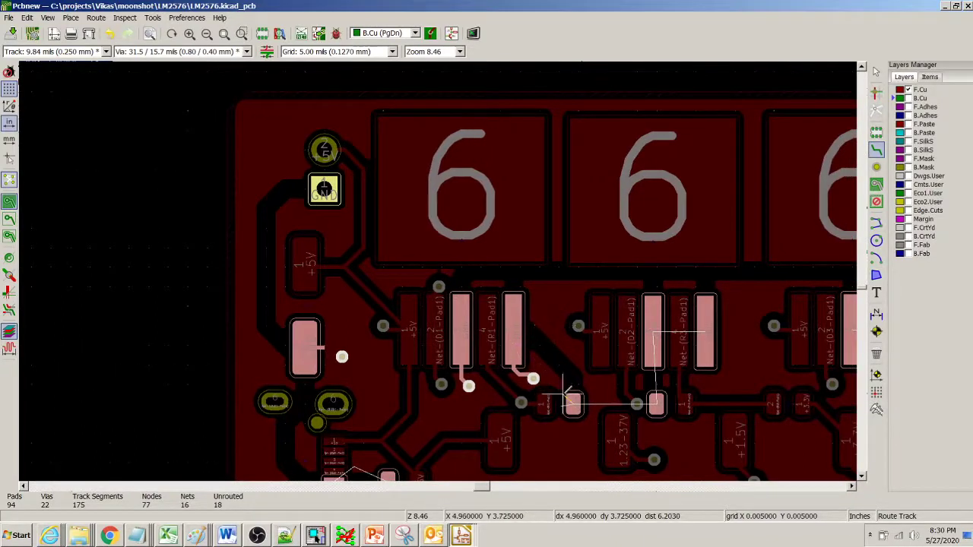
left_click(571, 402)
left_click(534, 378)
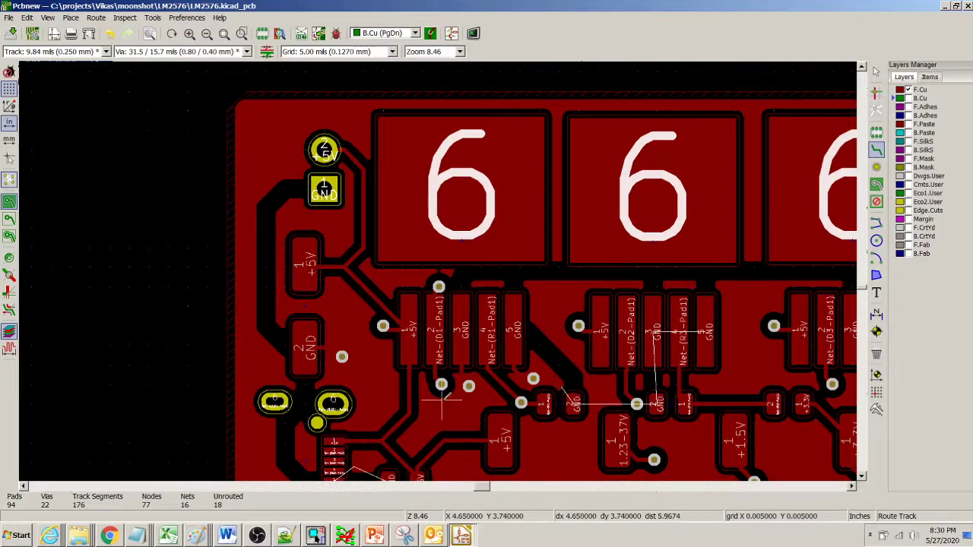
left_click_drag(487, 487, 490, 489)
key("Page_Down")
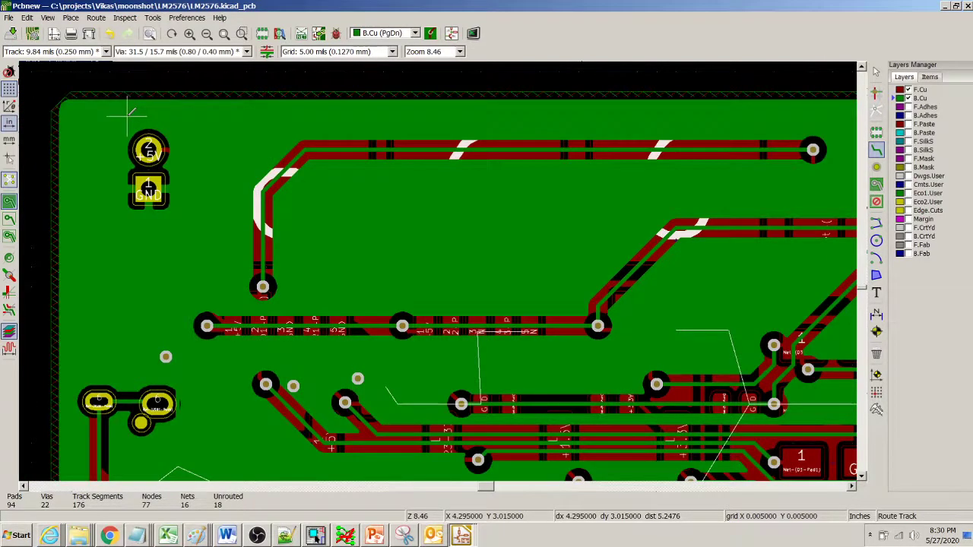
left_click(127, 116)
right_click(183, 119)
left_click(207, 130)
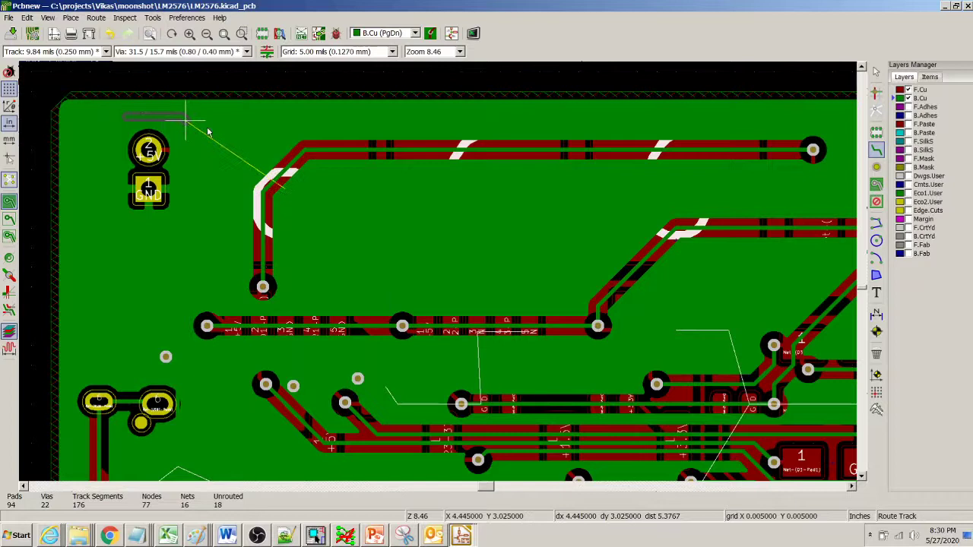
left_click(876, 71)
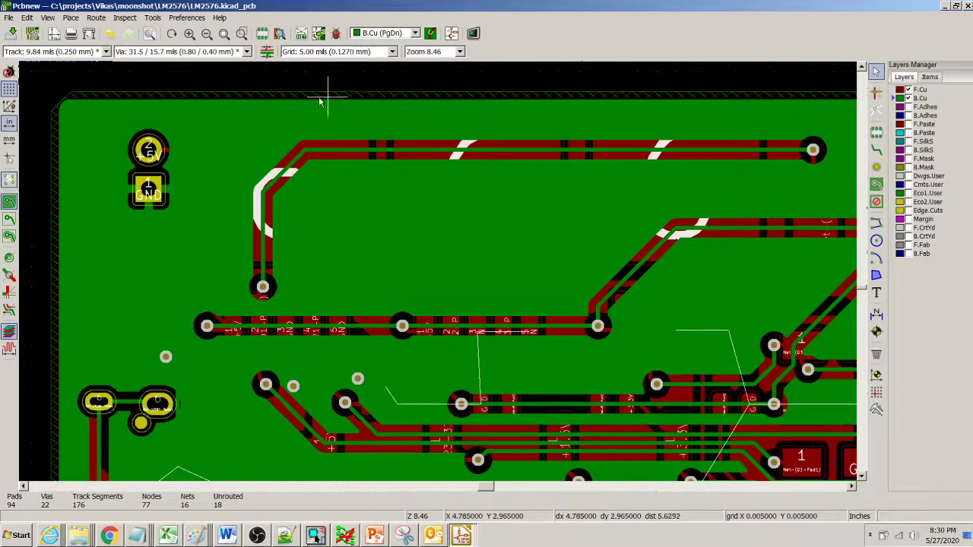
key("m")
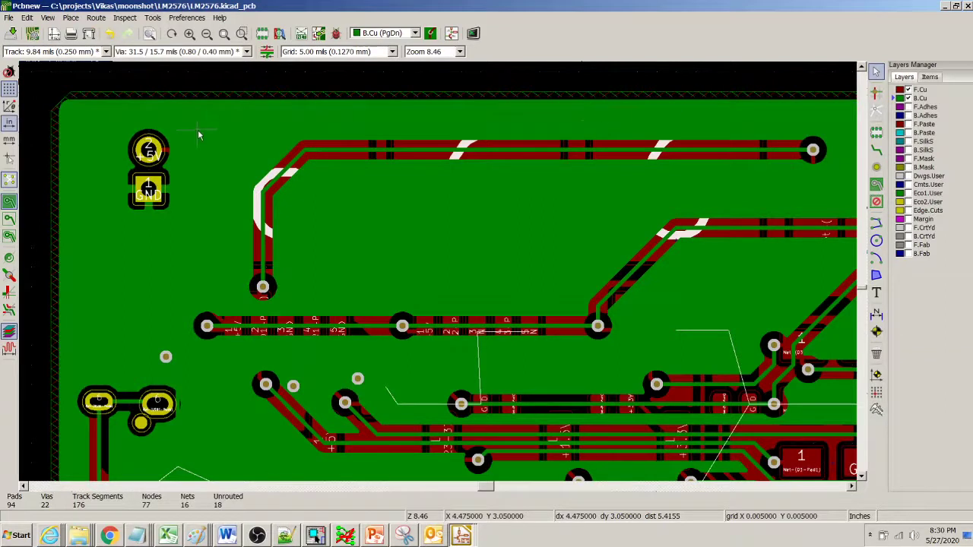
- Run the selection filter with all item types included, and select the GND copper zone on B.Cu
left_click(75, 128)
right_click(76, 126)
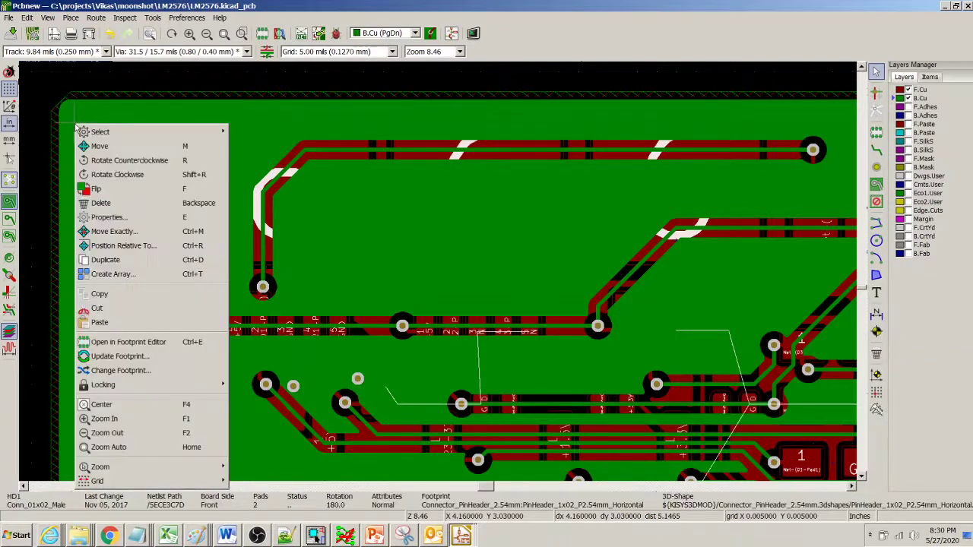
mouse_move(98, 133)
left_click(260, 133)
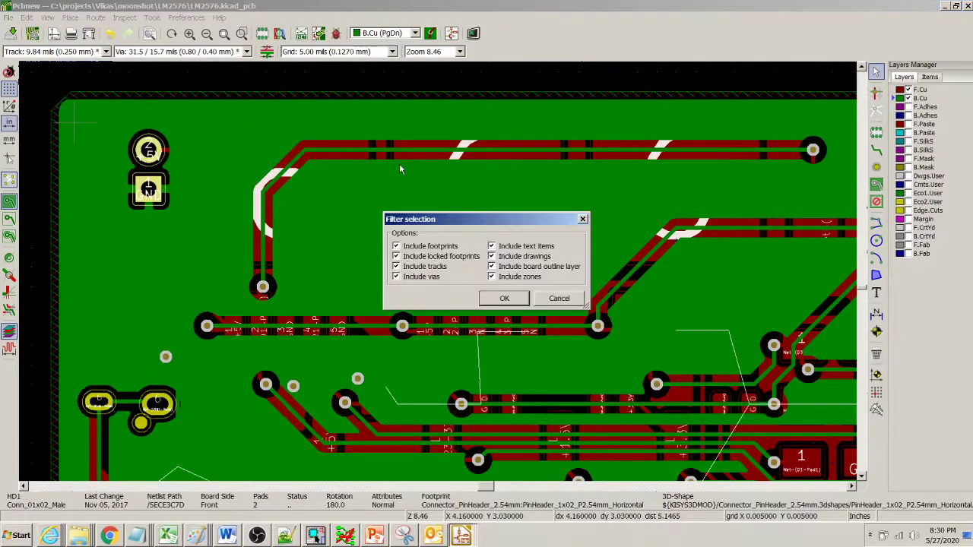
left_click(507, 299)
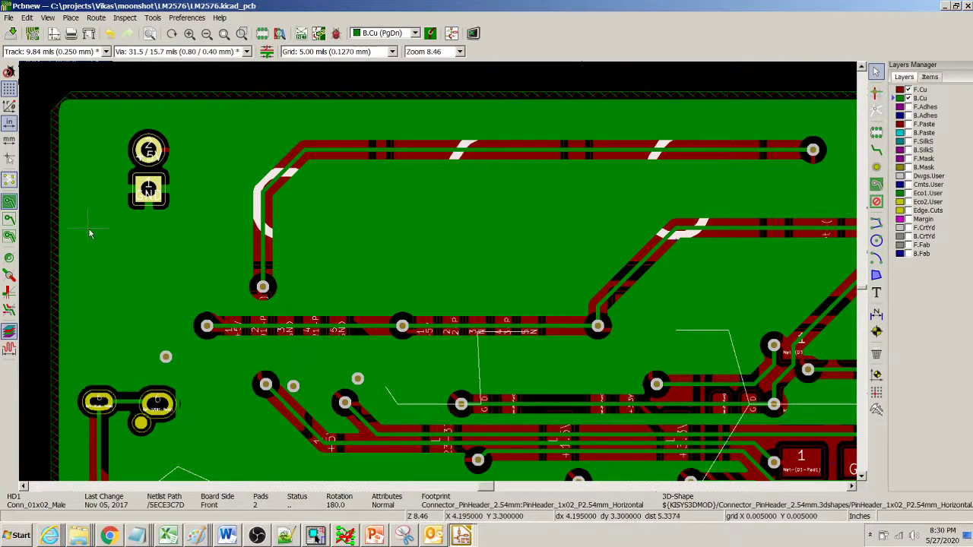
left_click(124, 237)
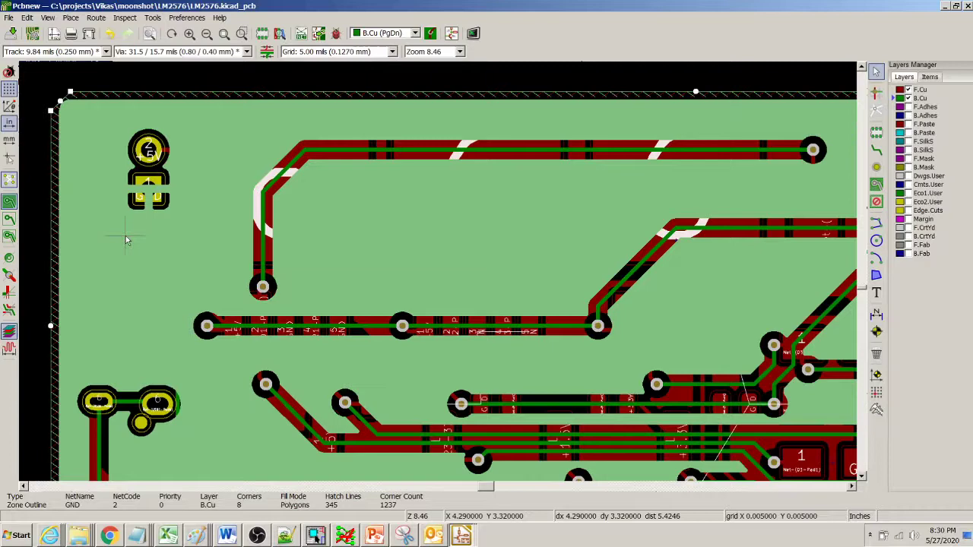
key("b")
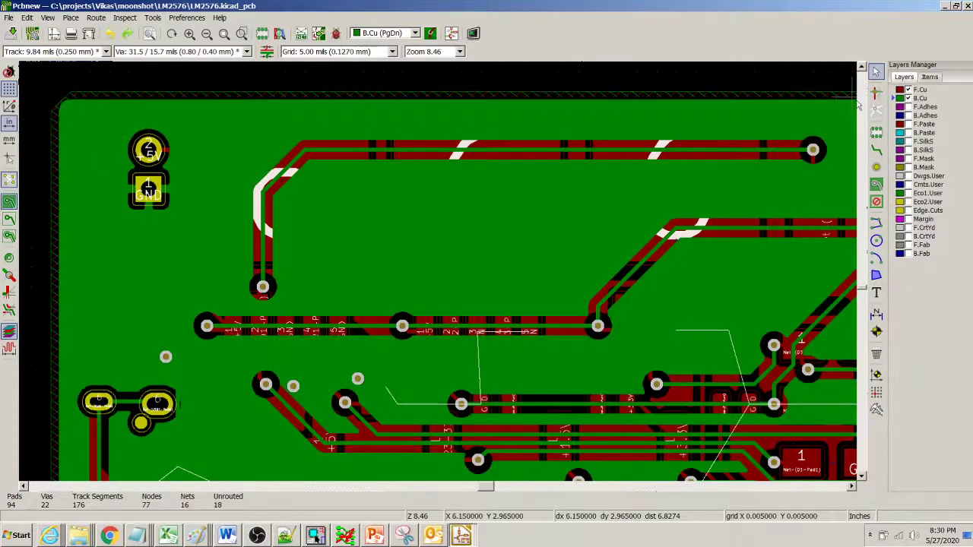
- Hide the B.Cu layer and delete the copper zone on F.Cu
left_click(908, 99)
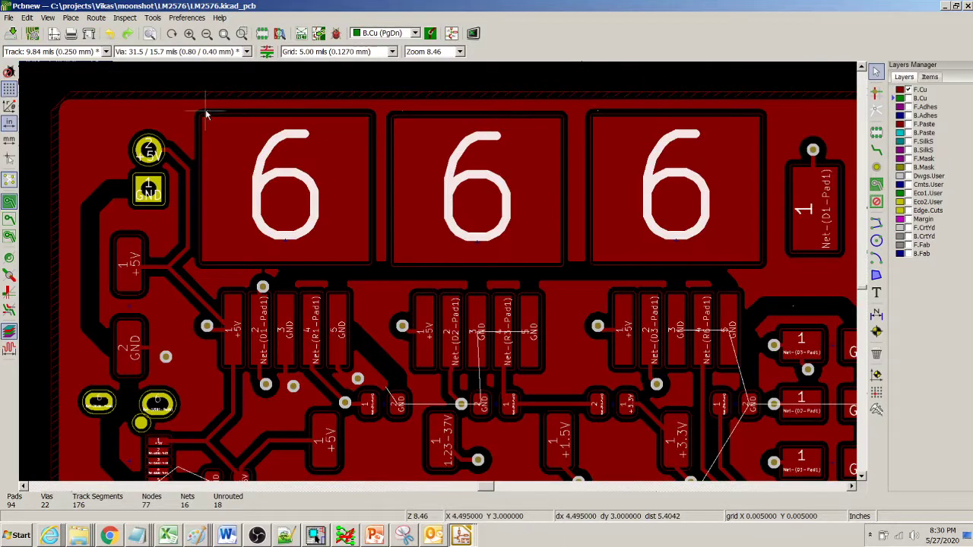
left_click(112, 115)
right_click(113, 116)
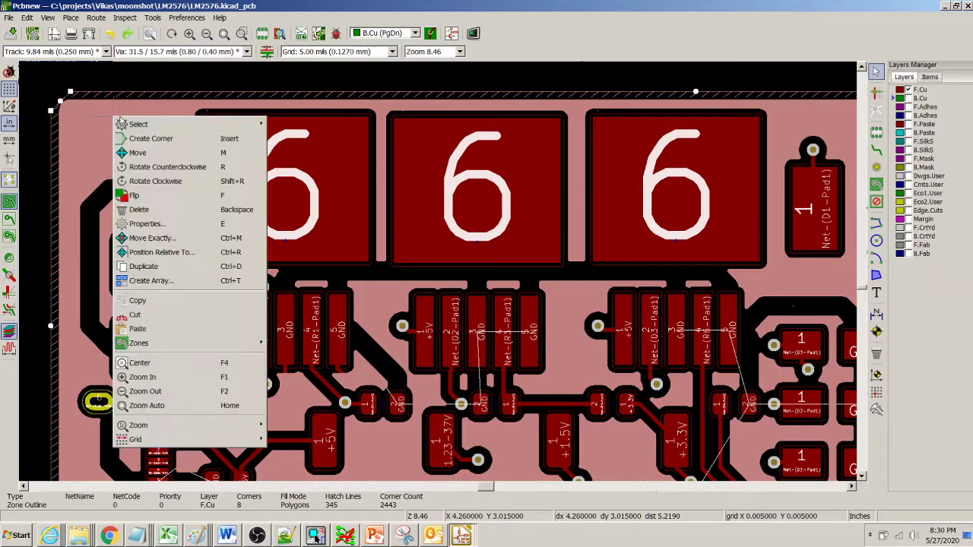
left_click(161, 212)
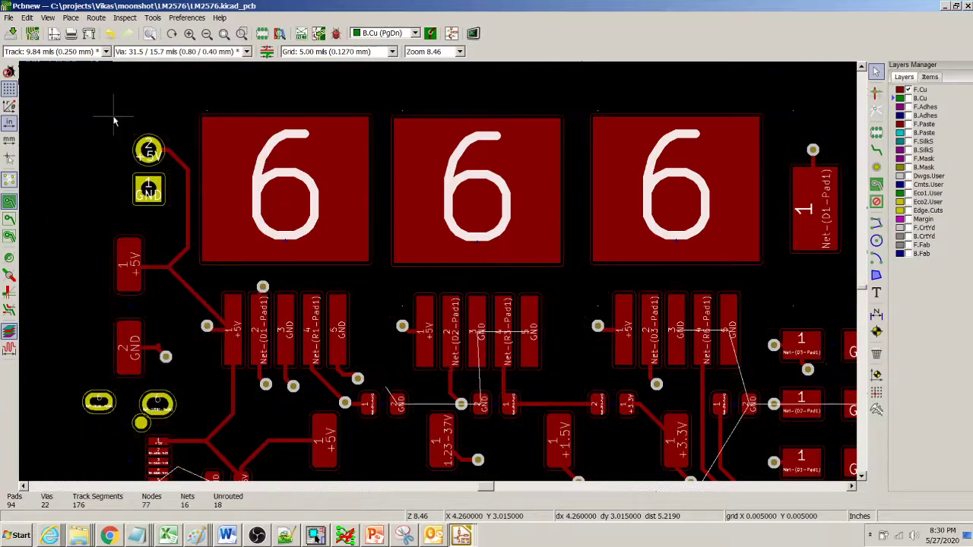
- Route an F.Cu track from the small GND pad 2 below the first regulator to the via of the regulator's pad 5
left_click(207, 34)
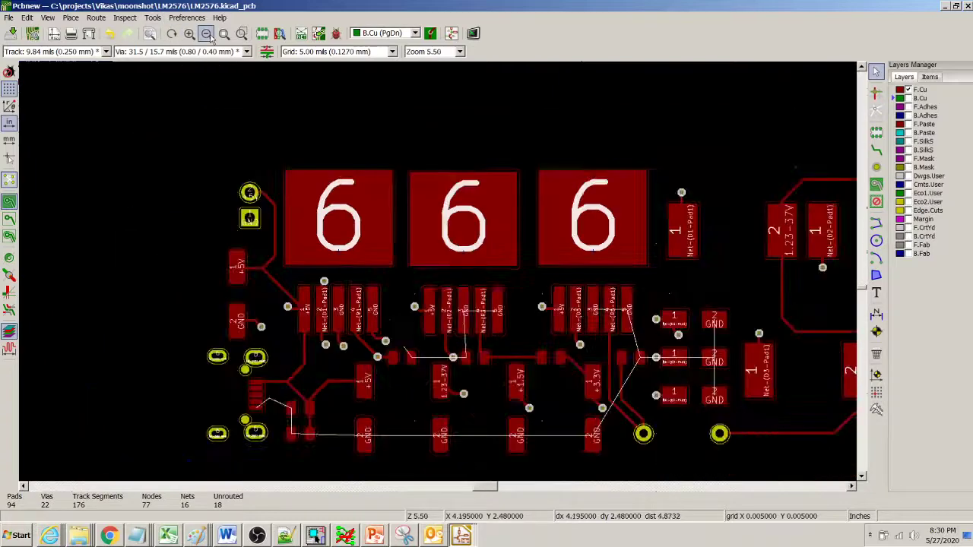
left_click(189, 34)
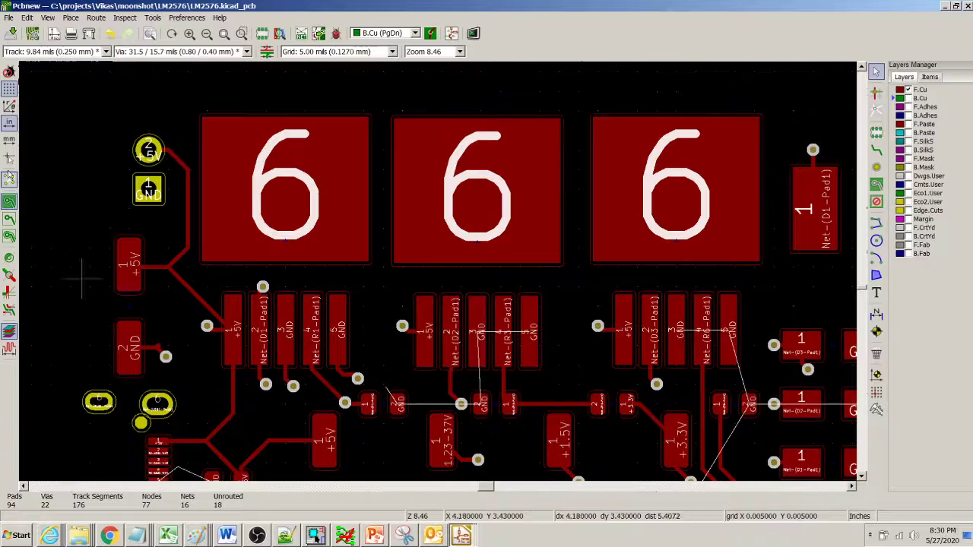
left_click(876, 150)
left_click(398, 403)
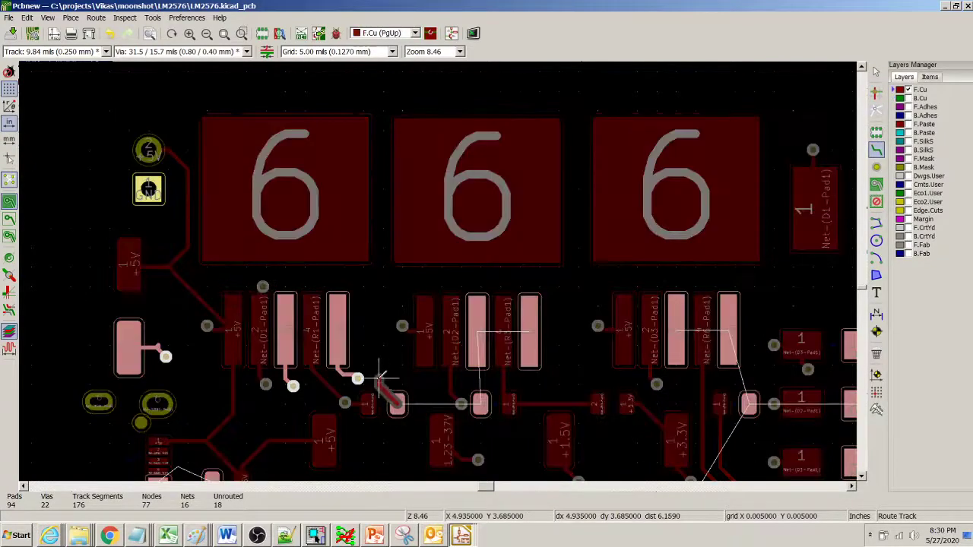
double_click(357, 377)
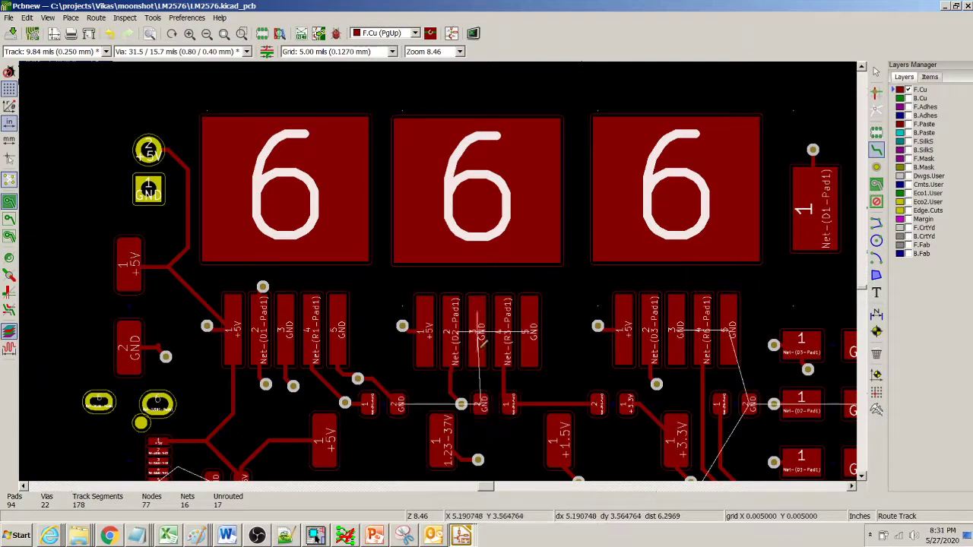
- Route an F.Cu track from the second regulator's GND pad 3 to the small GND pad below it, with a stub to a new through via
left_click(477, 331)
left_click(480, 406)
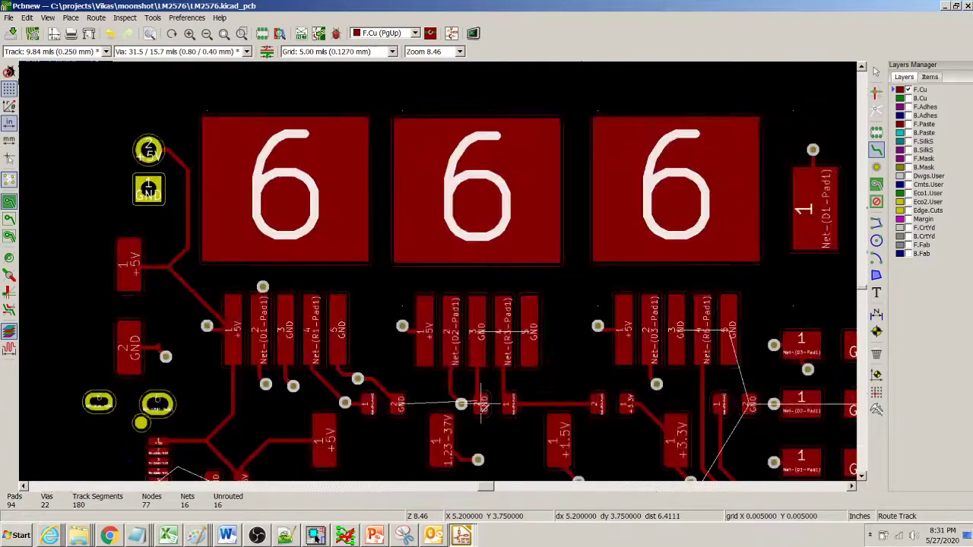
left_click(480, 407)
left_click(489, 428)
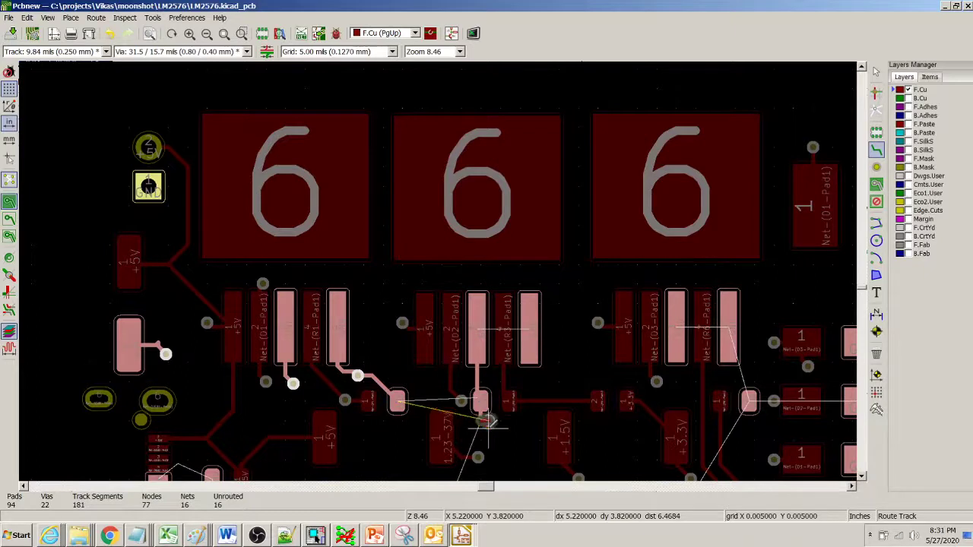
key("v")
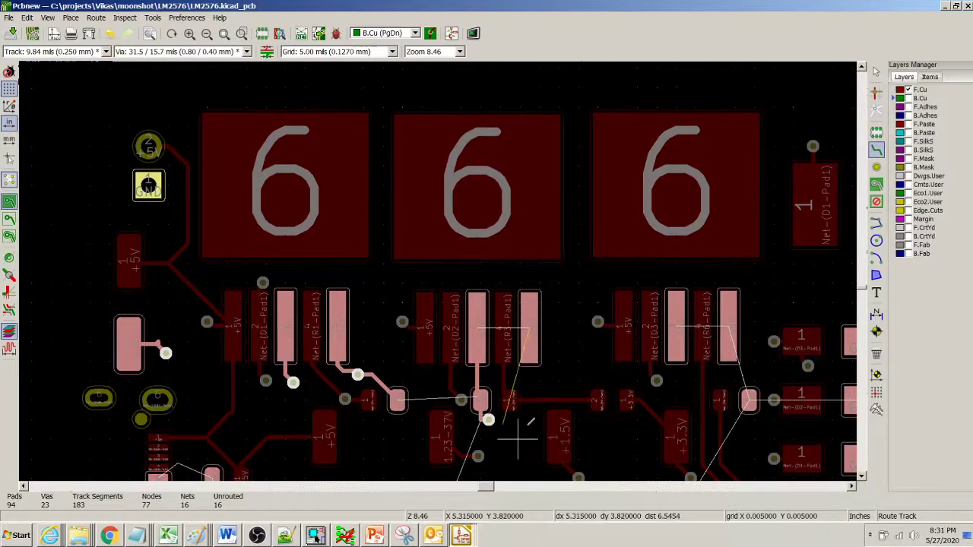
- On F.Cu, route a short stub from GND pad 5 of the second five-pin regulator to a new through via
left_click(528, 334)
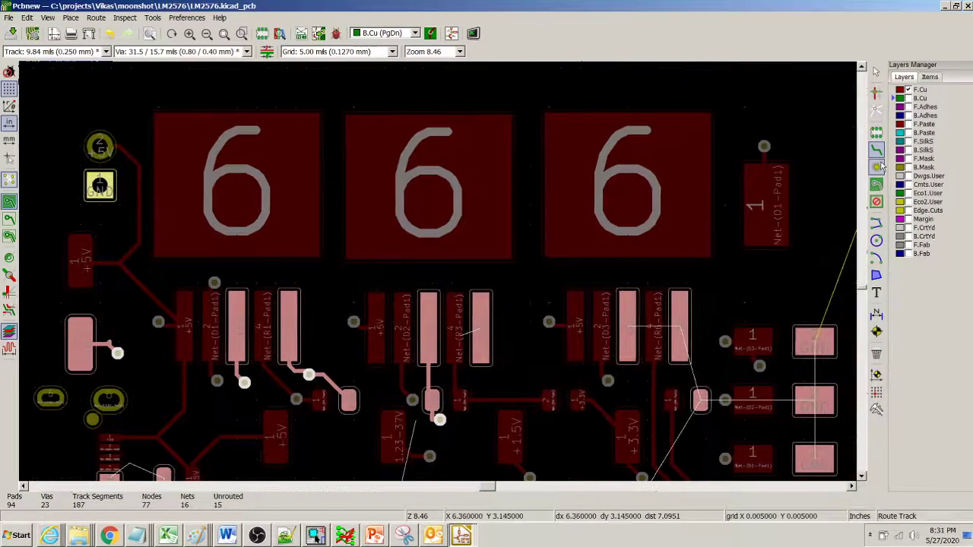
left_click(456, 325)
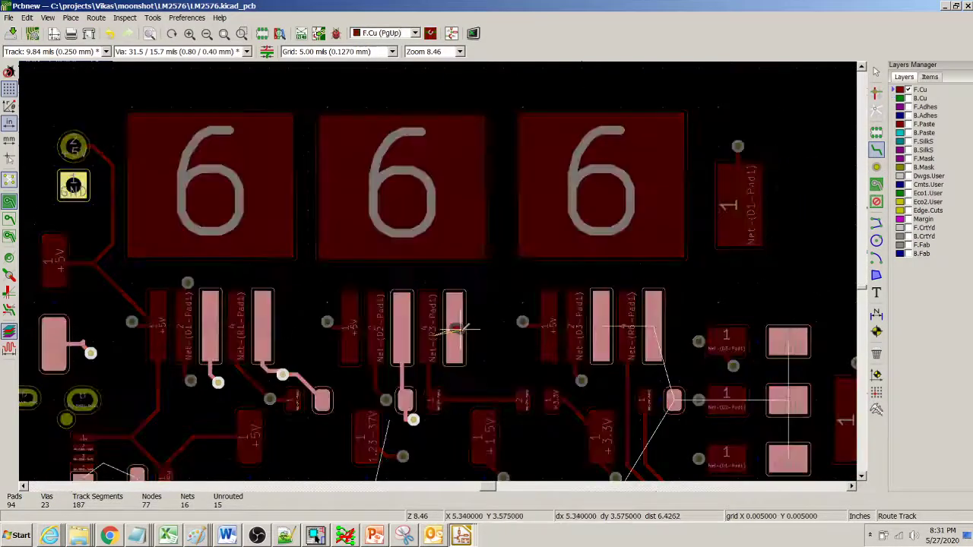
double_click(464, 376)
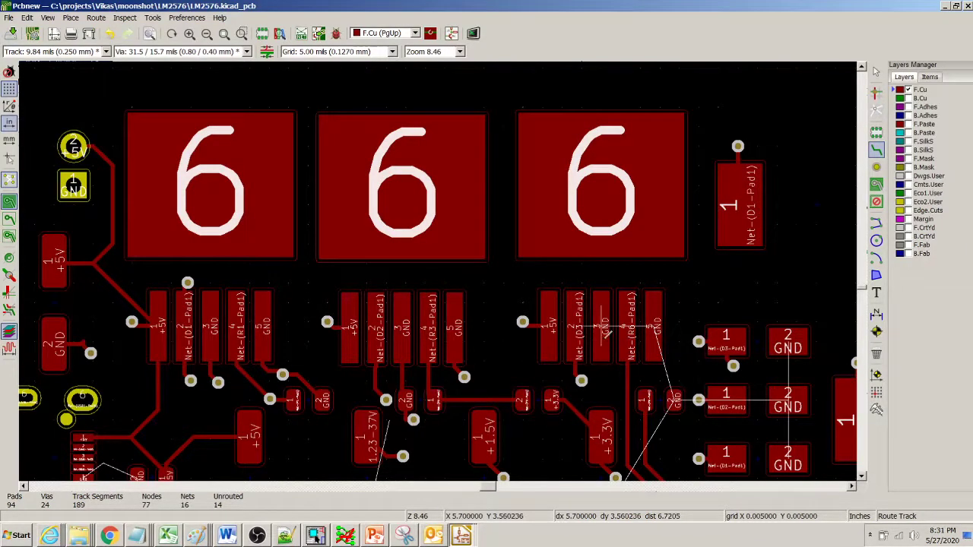
- On F.Cu, route a short stub from GND pad 3 of the third five-pin regulator to a new through via
left_click(605, 331)
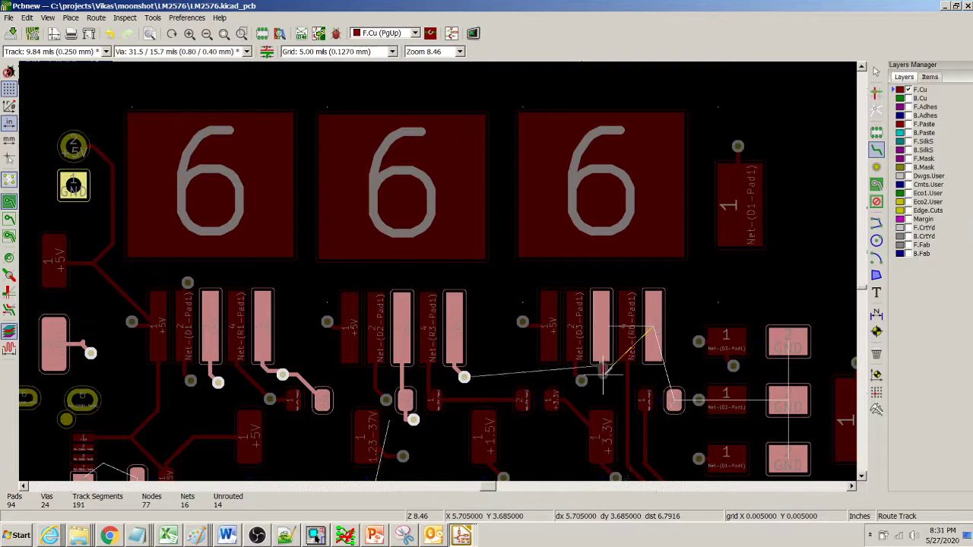
key("v")
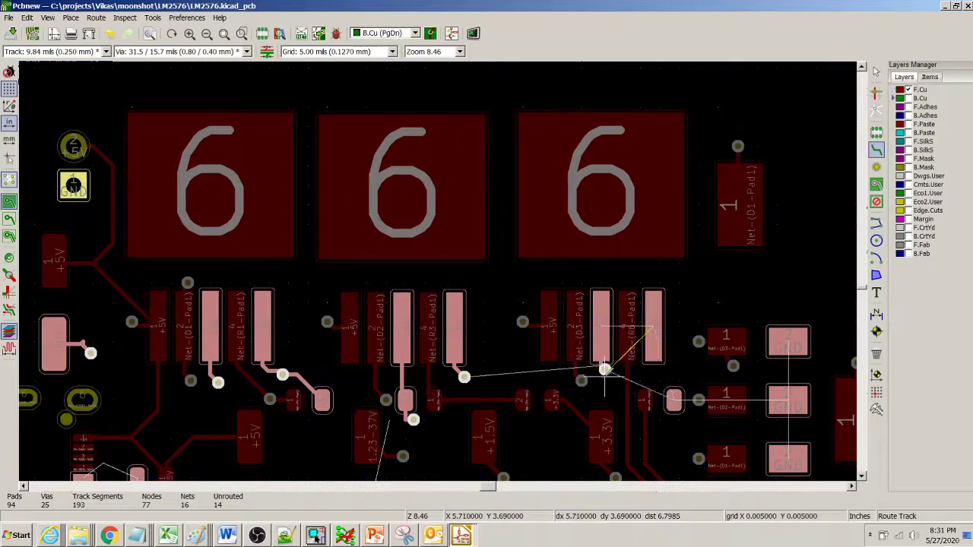
left_click(654, 324)
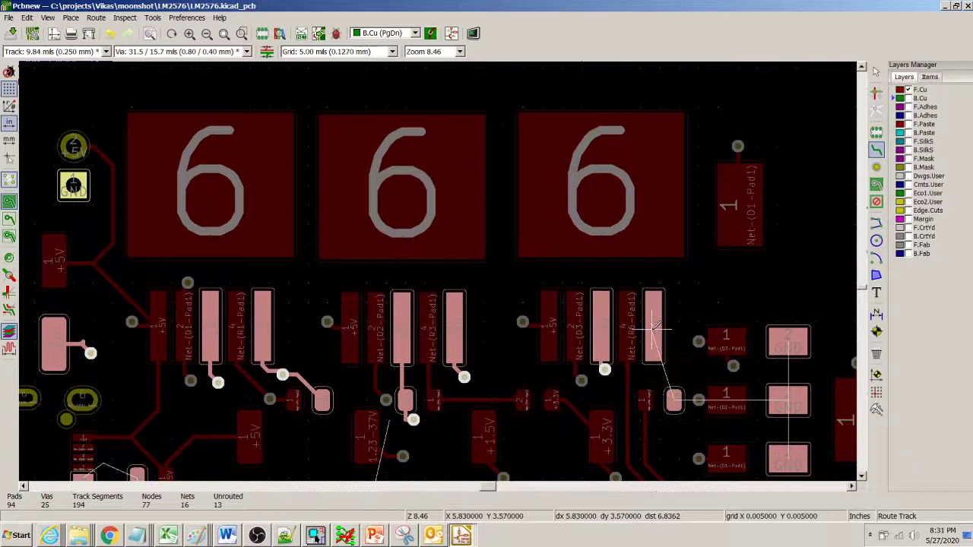
- Route an F.Cu track from the small GND pad 2 below the third five-pin regulator through a new via to the regulator's GND pad 5
left_click(655, 324)
left_click(876, 72)
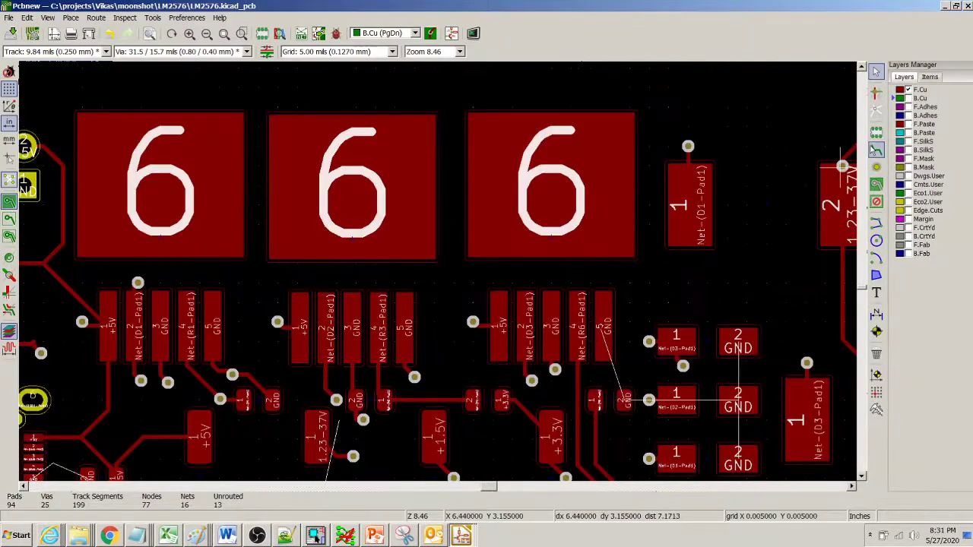
left_click(877, 150)
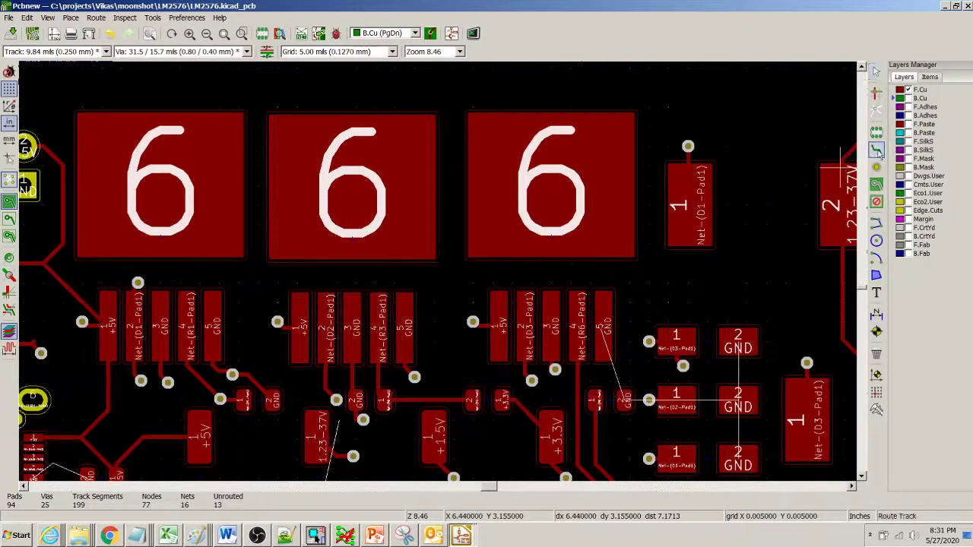
left_click(624, 397)
left_click(622, 374)
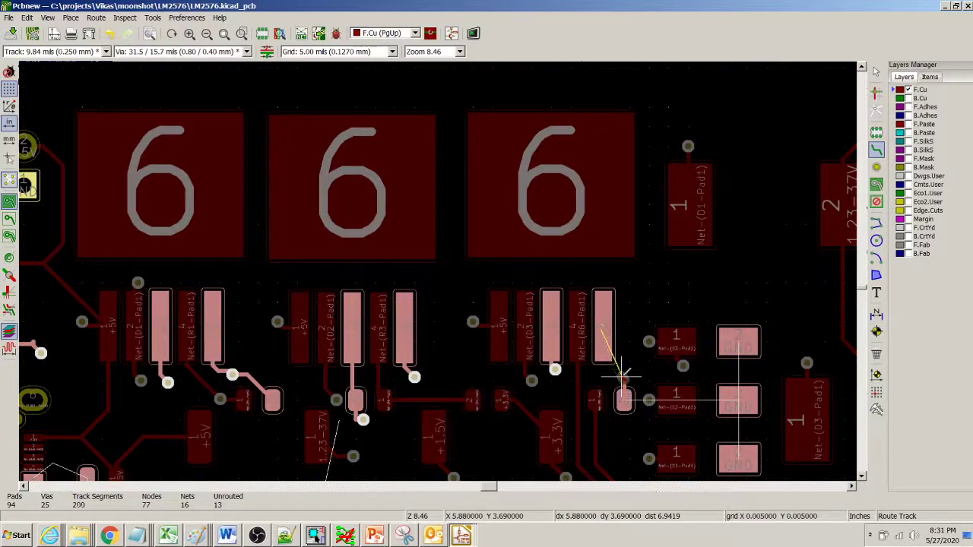
key("v")
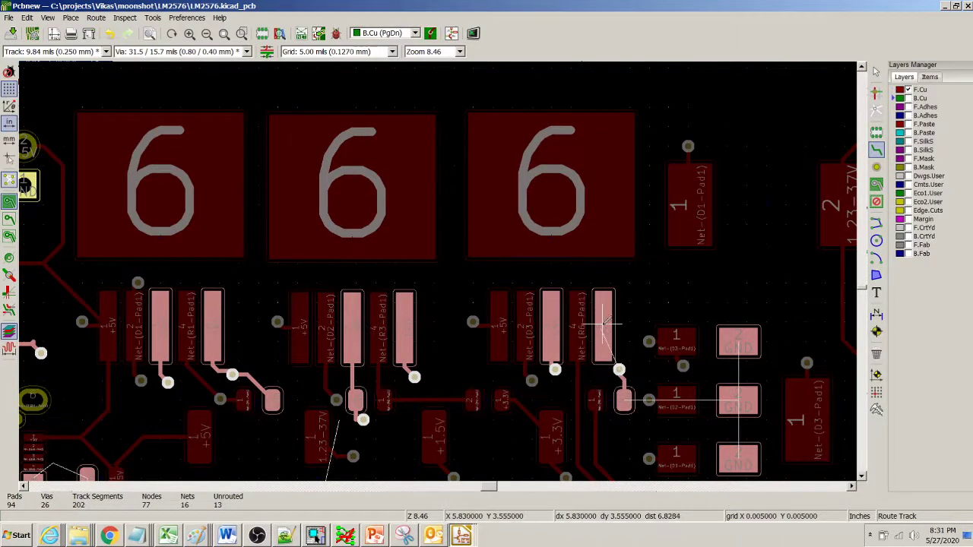
left_click(602, 322)
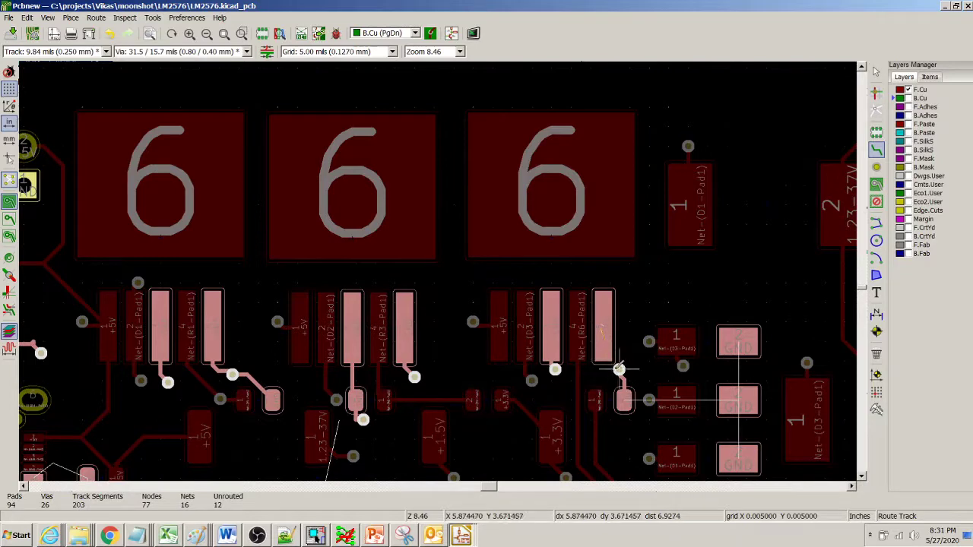
key("Escape")
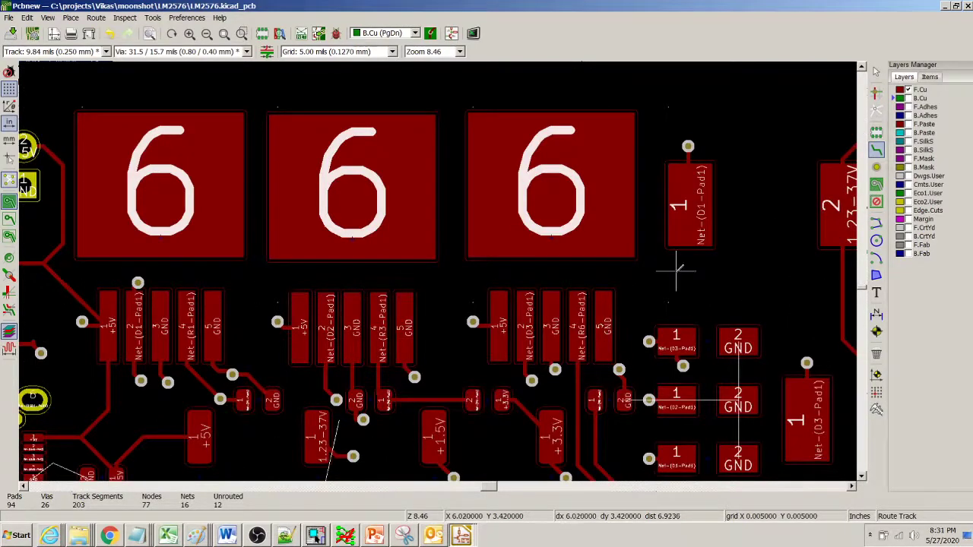
- Toggle the B.Cu layer's visibility to compare the board with and without the ground zone, leaving B.Cu shown with F.Cu
left_click(207, 34)
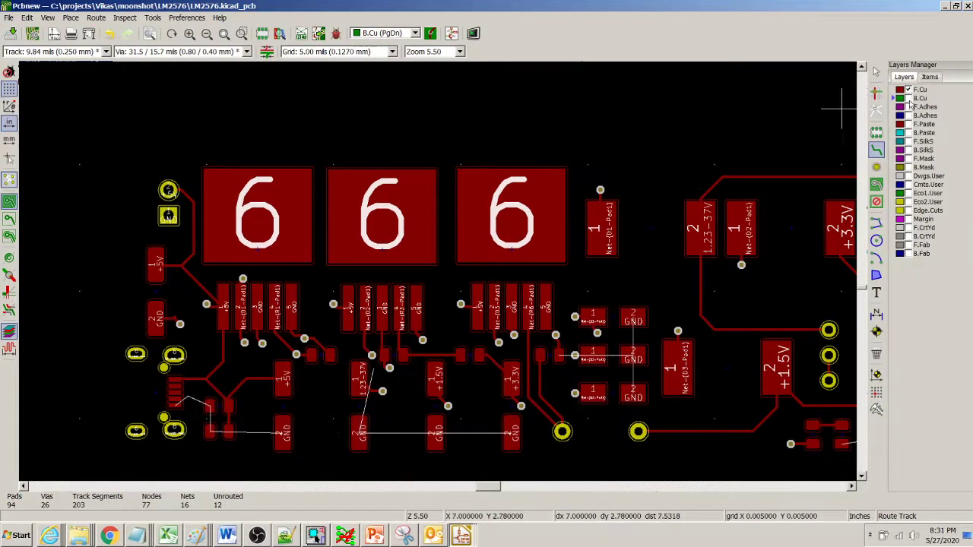
left_click(908, 99)
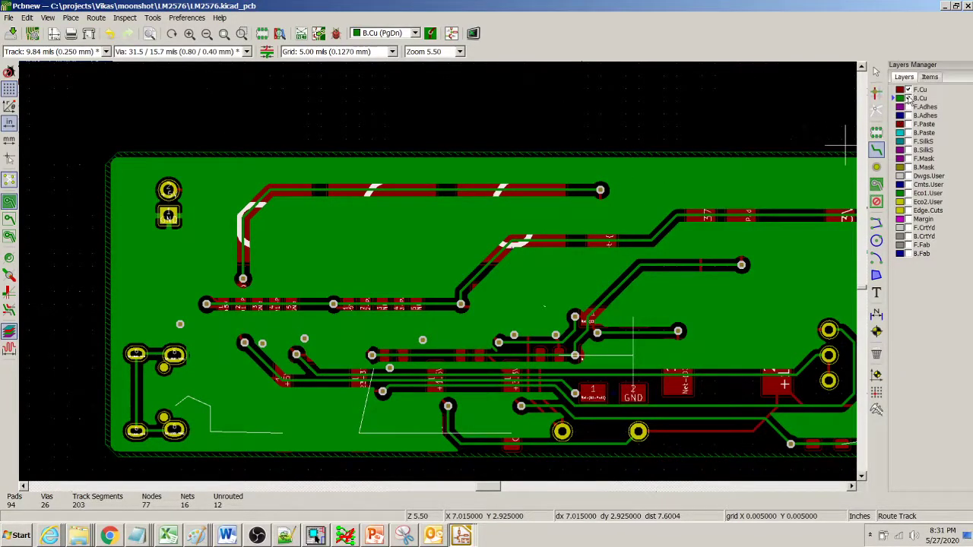
left_click(909, 99)
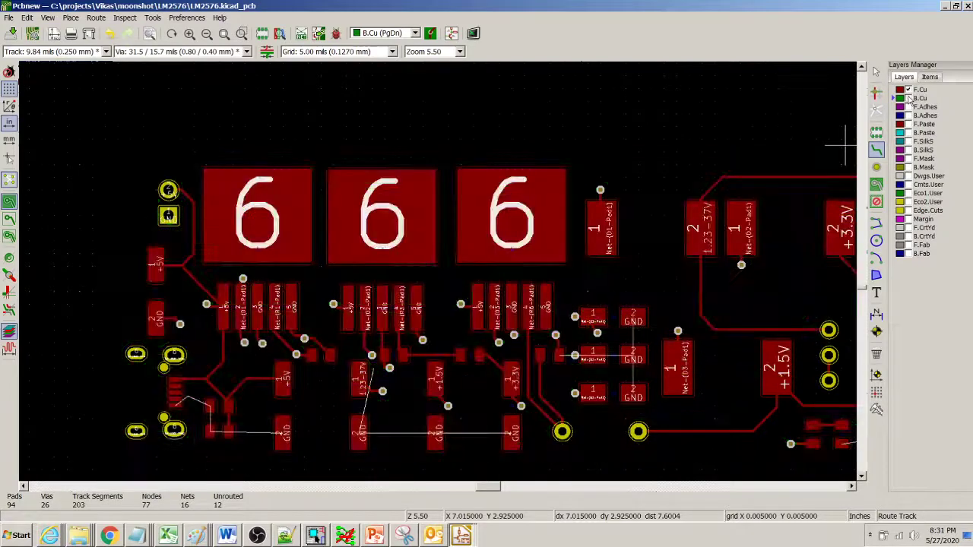
left_click(908, 99)
left_click(908, 99)
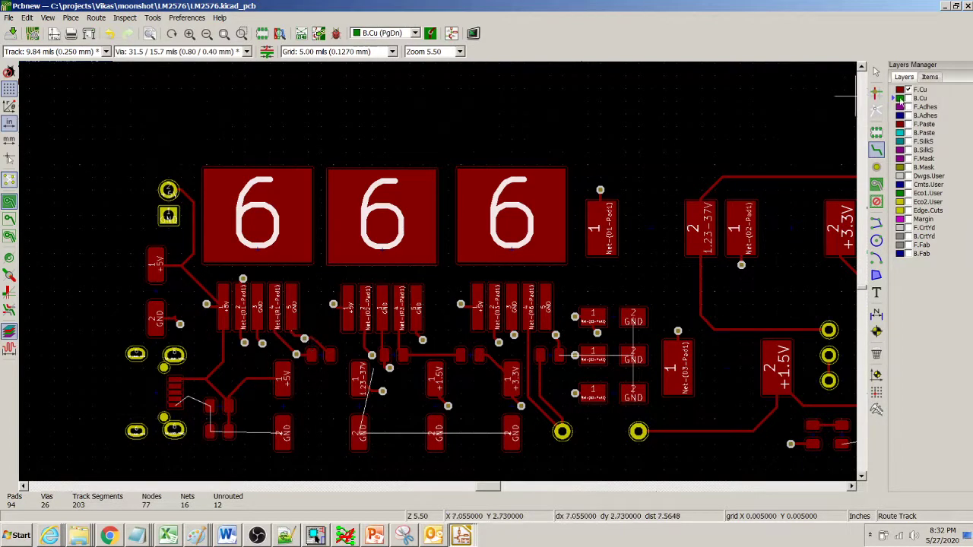
left_click(909, 99)
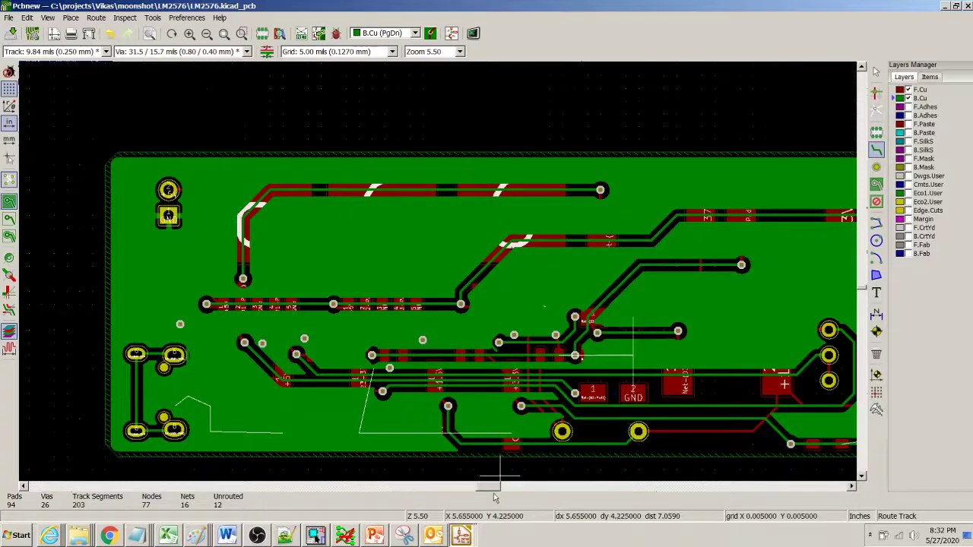
left_click_drag(486, 490, 489, 491)
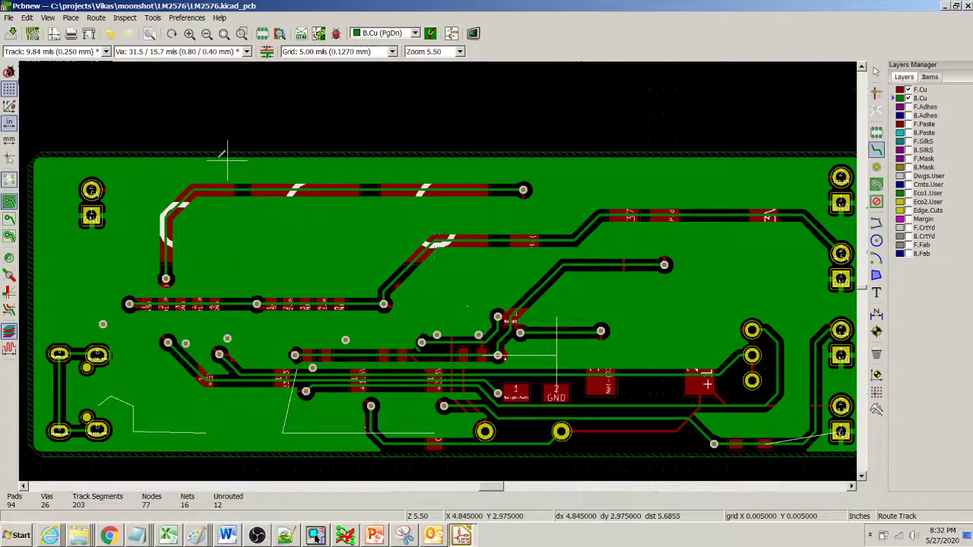
key("Page_Up")
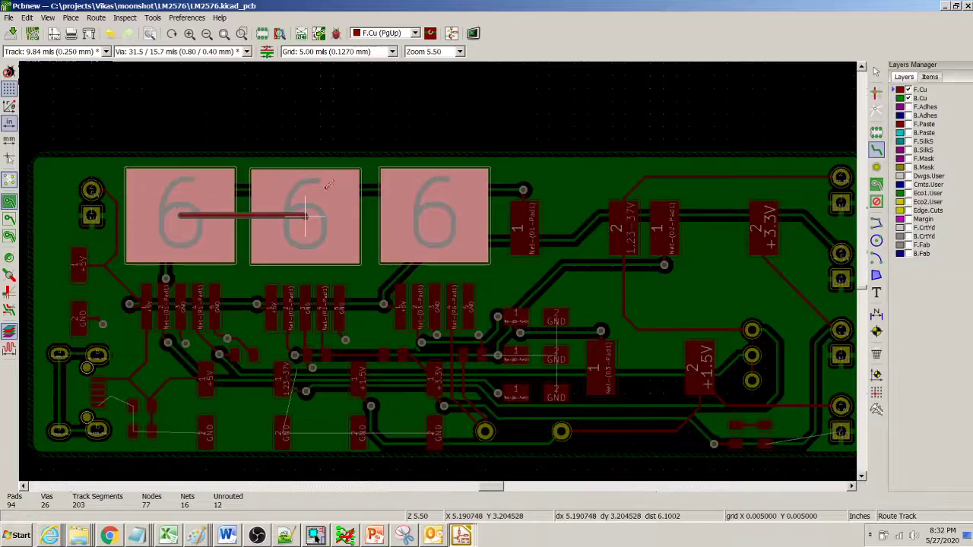
right_click(328, 195)
left_click(354, 199)
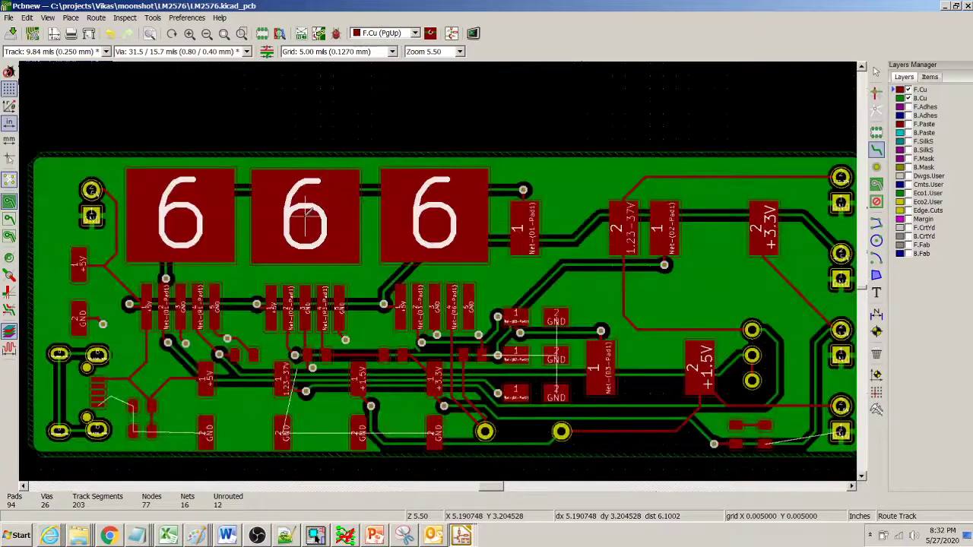
- Start an F.Cu track in the empty upper-left corner of the board, beside the two-pin +5V/GND header
left_click(46, 170)
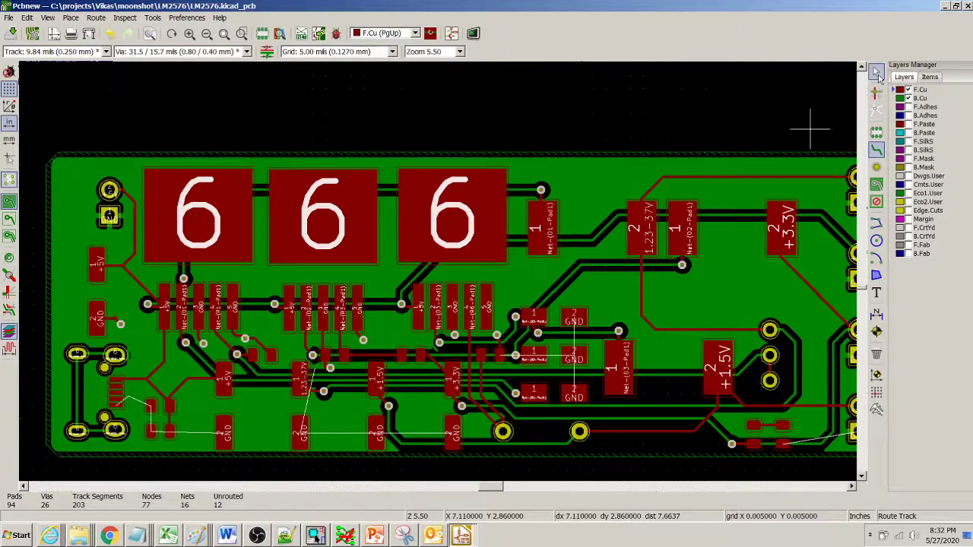
left_click(71, 164)
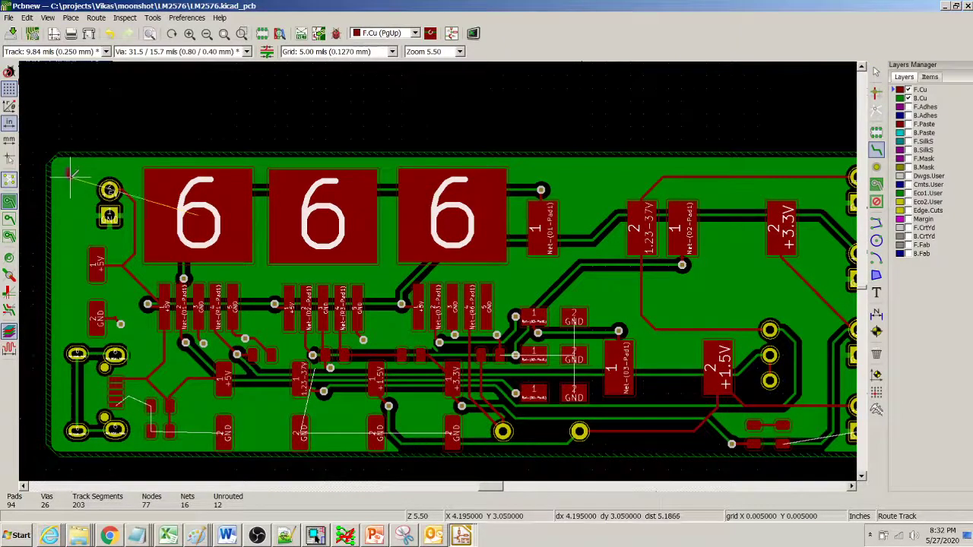